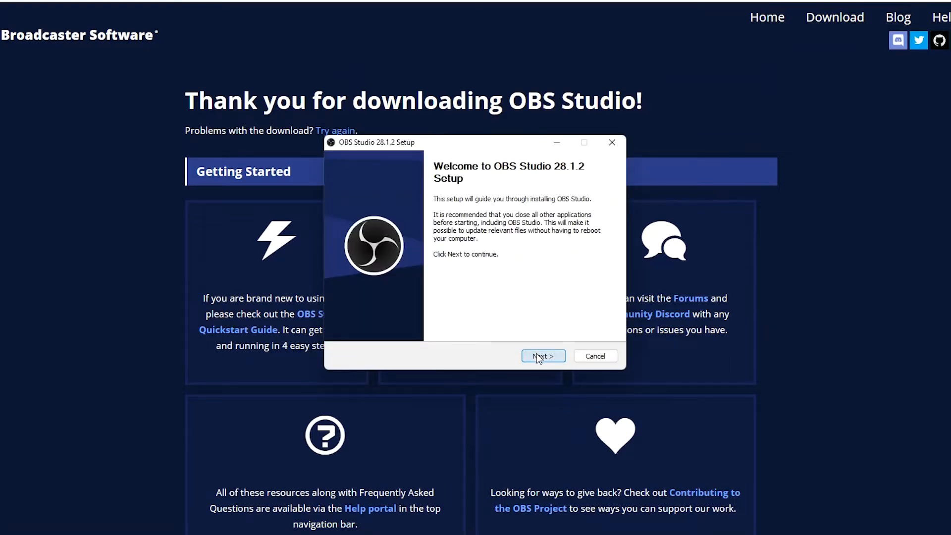
# Step: Proceed through the opening pages of the OBS Studio 28.1.2 installer
pyautogui.click(539, 358)
pyautogui.click(539, 357)
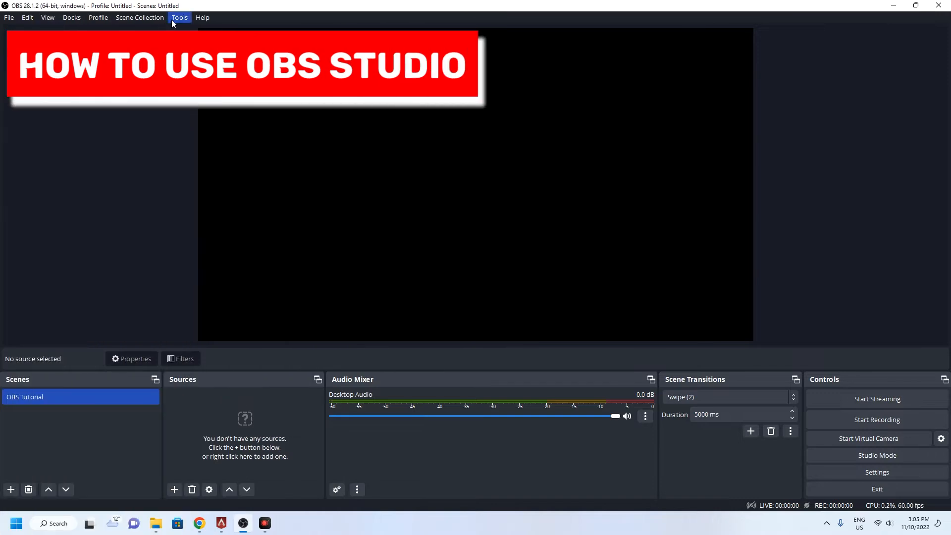
# Step: Run the Auto-Configuration Wizard optimized just for recording, keep the current 1920x1080 canvas and preferred 60 FPS, and apply the settings
pyautogui.click(174, 18)
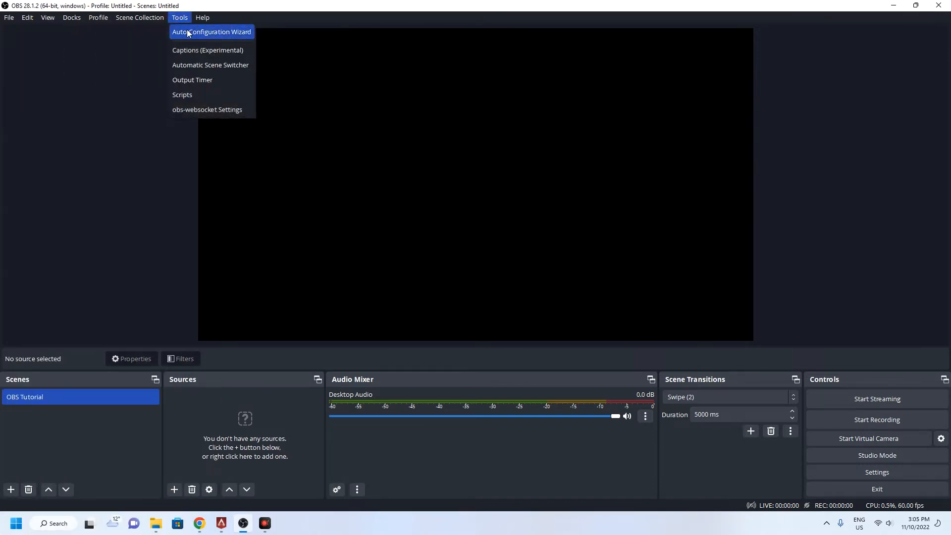
pyautogui.click(189, 33)
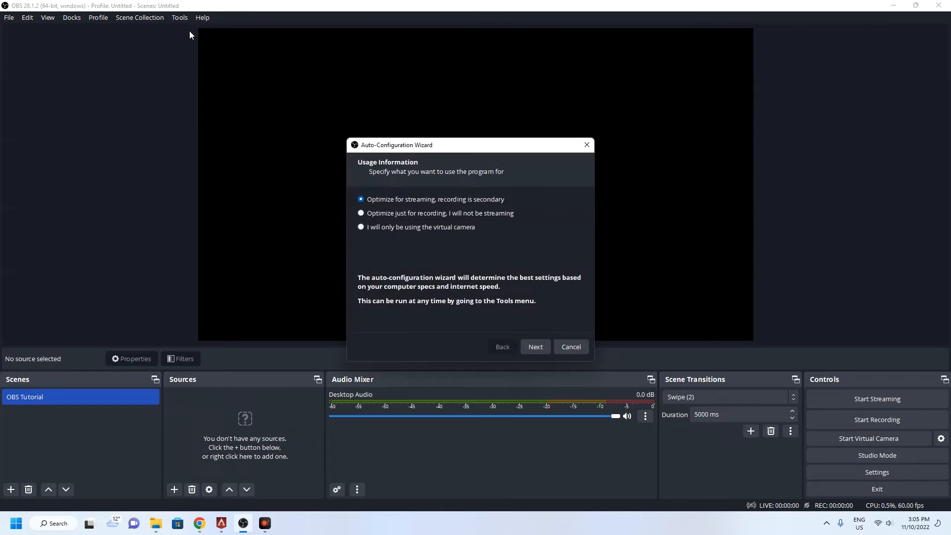
pyautogui.click(362, 214)
pyautogui.click(536, 347)
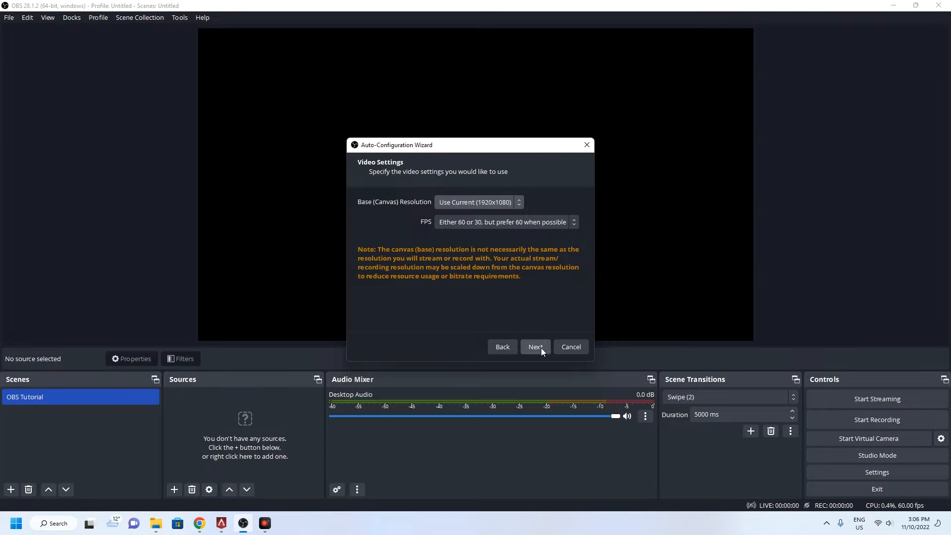
pyautogui.click(541, 348)
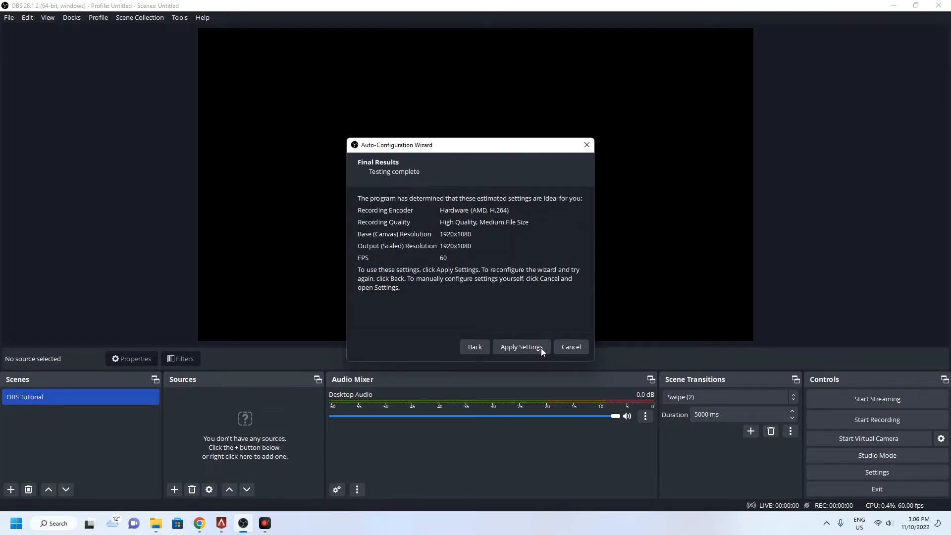
pyautogui.click(541, 348)
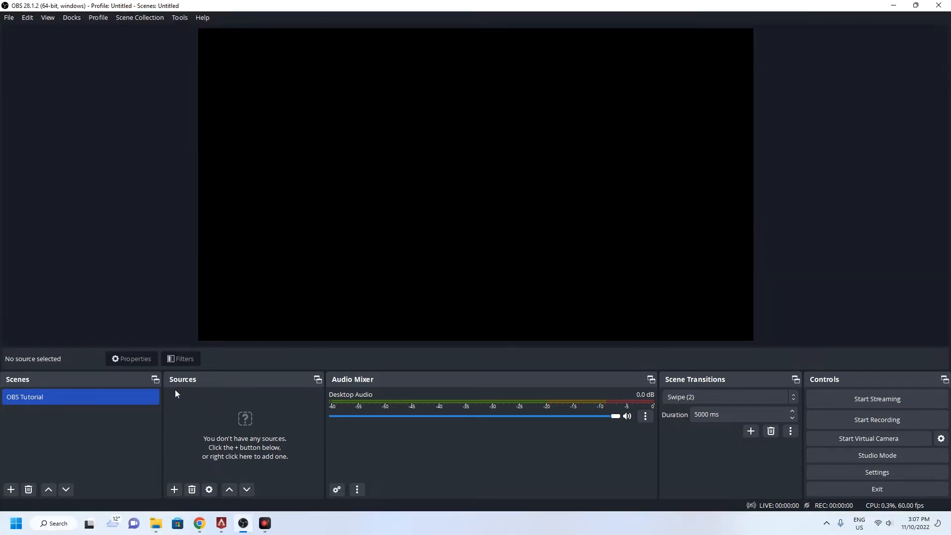
# Step: Add an Audio Input Capture source with the Default device to the OBS Tutorial scene, and remove it from the sources
pyautogui.click(177, 489)
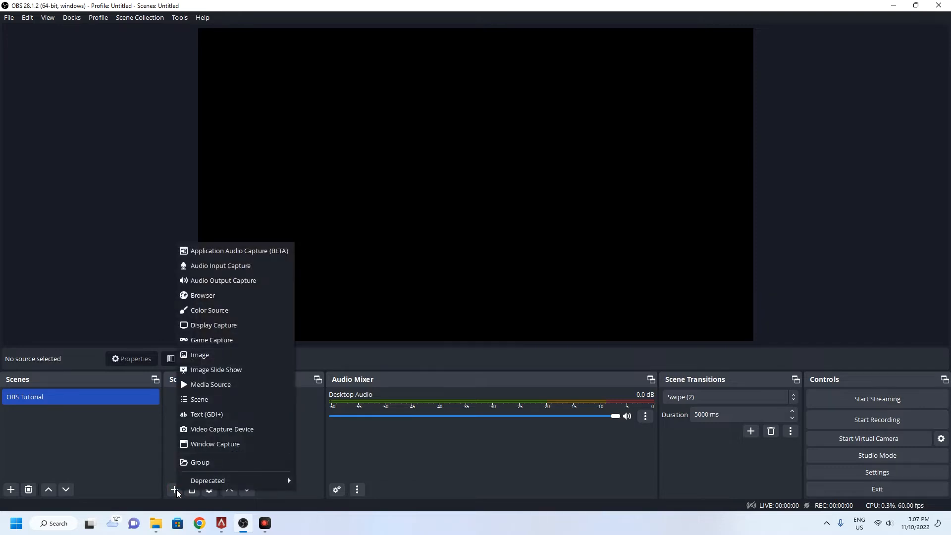
pyautogui.click(214, 267)
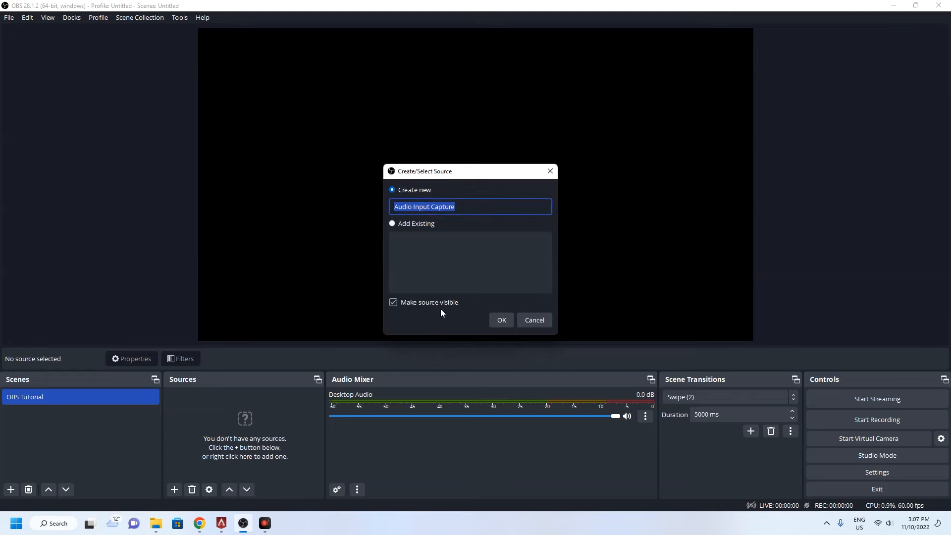
pyautogui.click(502, 320)
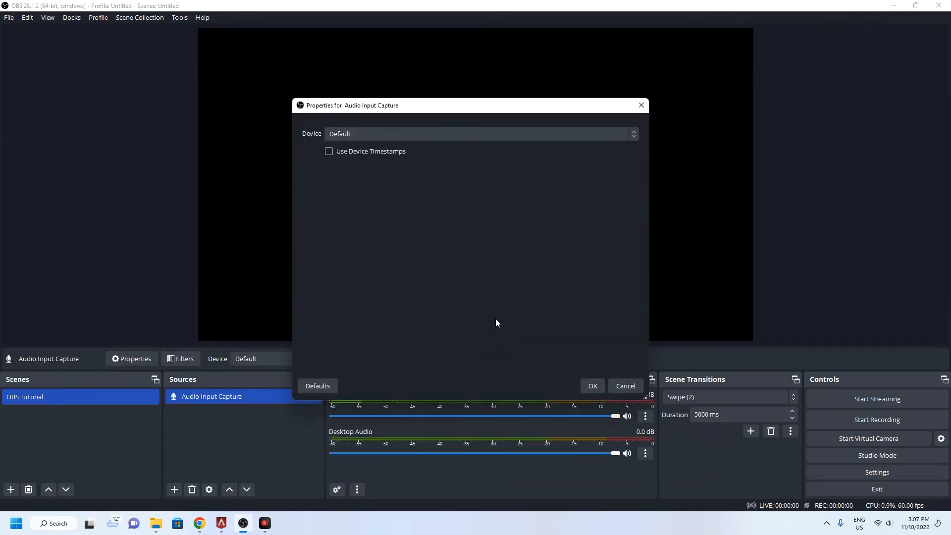
pyautogui.click(367, 136)
pyautogui.click(366, 135)
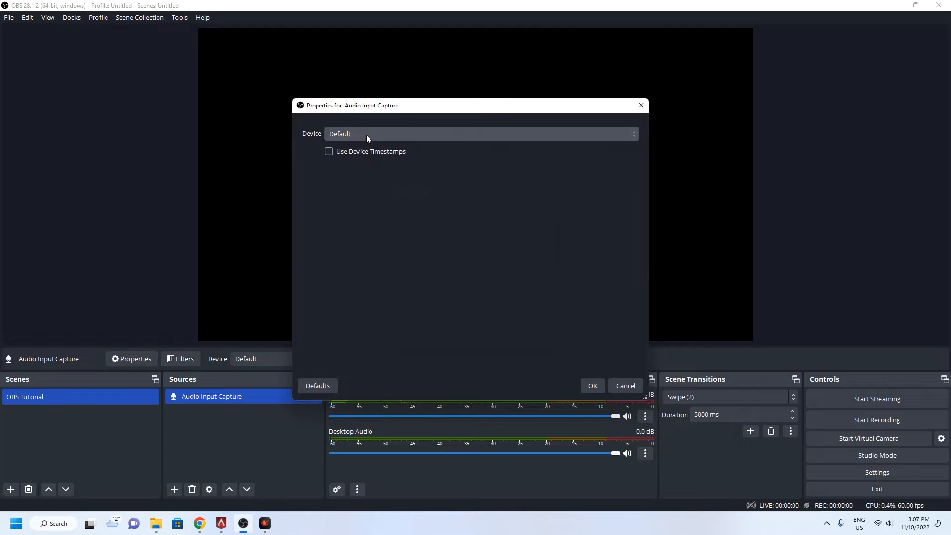
pyautogui.click(591, 387)
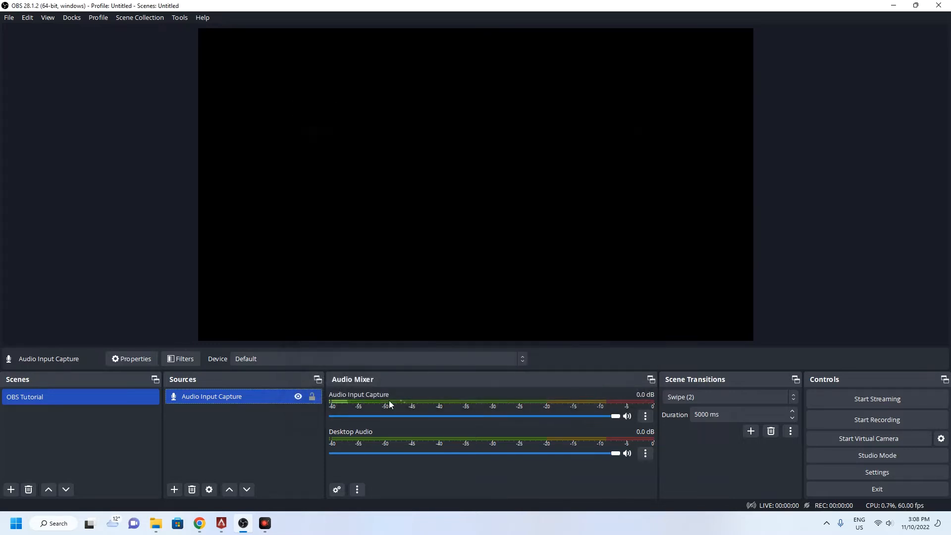
pyautogui.press('Delete')
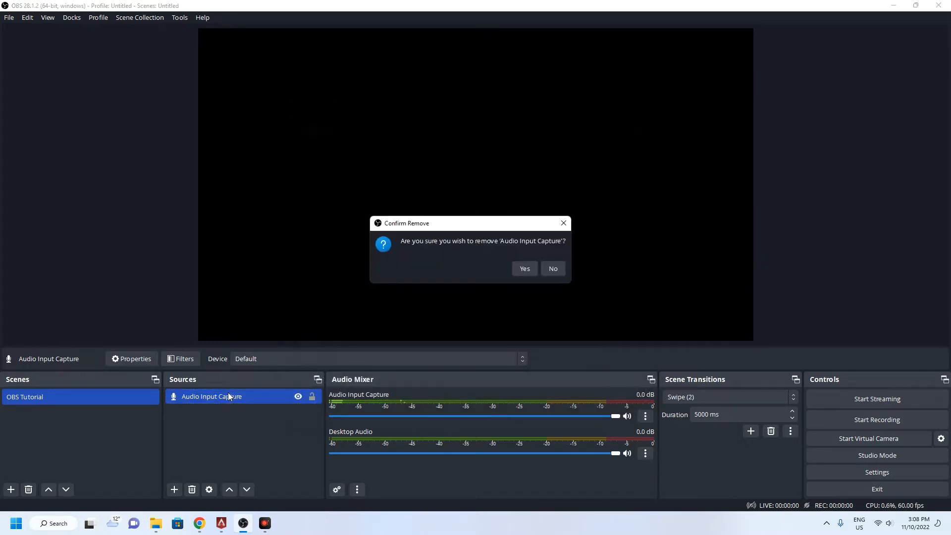
pyautogui.press('Return')
# Step: Add an Audio Output Capture source with the Default device to the OBS Tutorial scene, and remove it from the sources
pyautogui.click(176, 490)
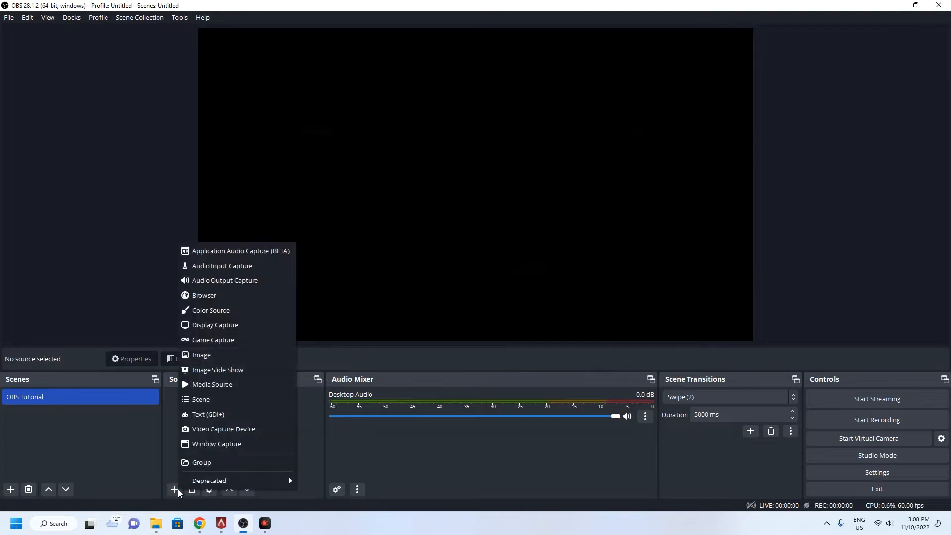
pyautogui.click(207, 283)
pyautogui.click(500, 320)
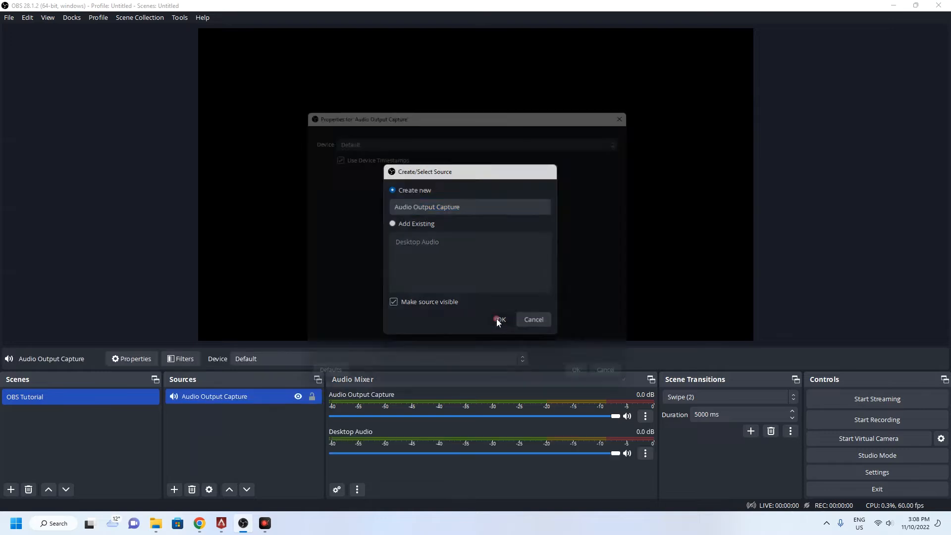
pyautogui.click(369, 135)
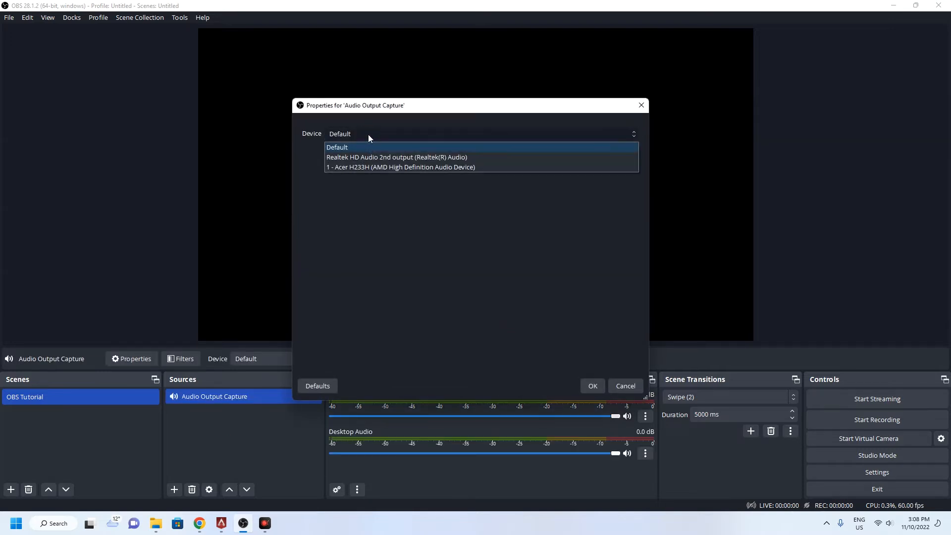
pyautogui.click(368, 135)
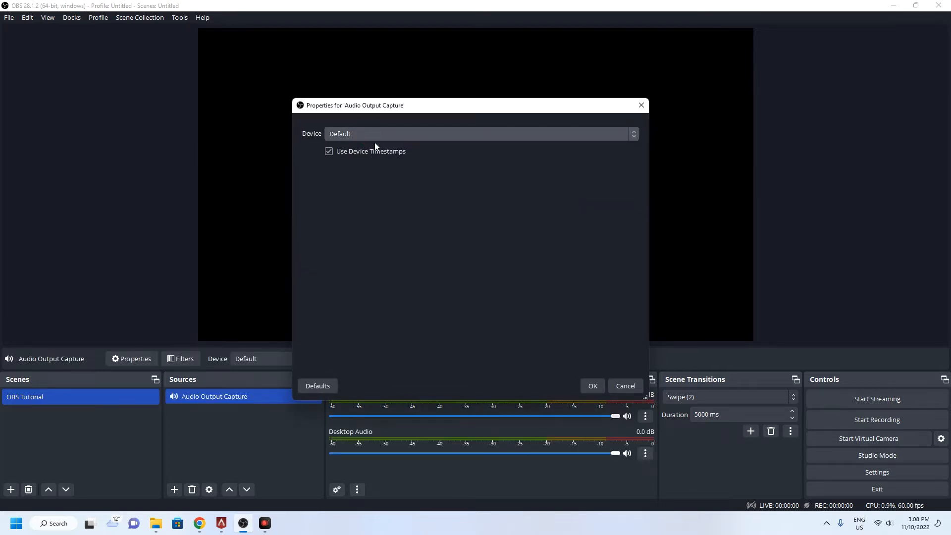
pyautogui.click(591, 389)
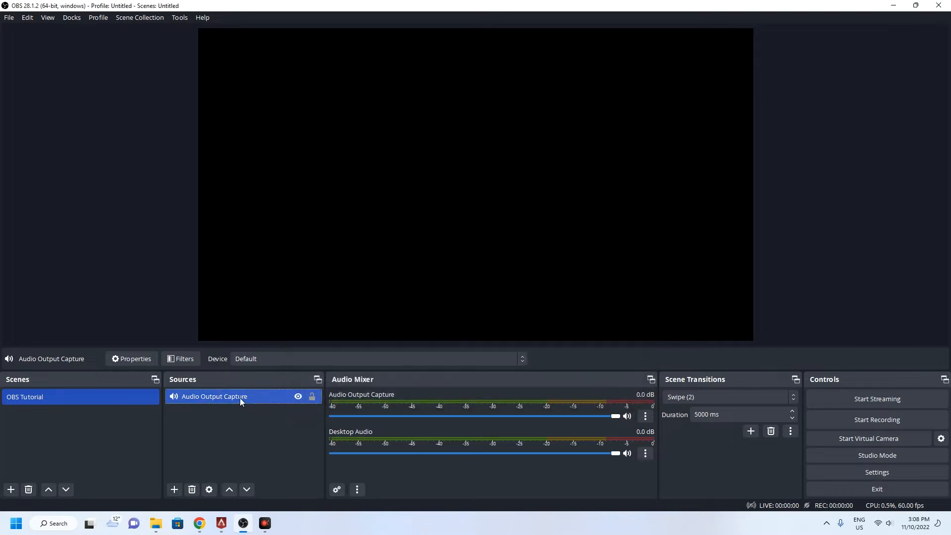
pyautogui.press('Delete')
pyautogui.press('Return')
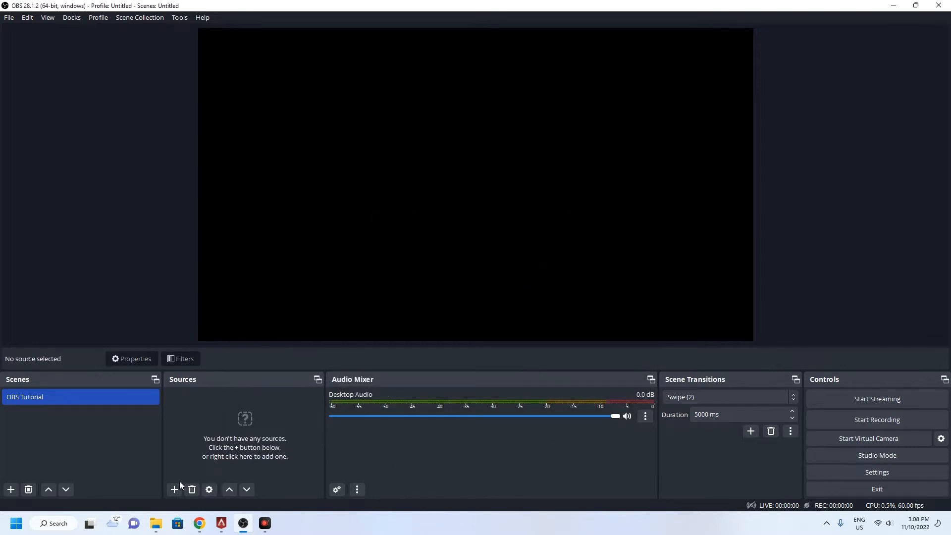
pyautogui.click(175, 489)
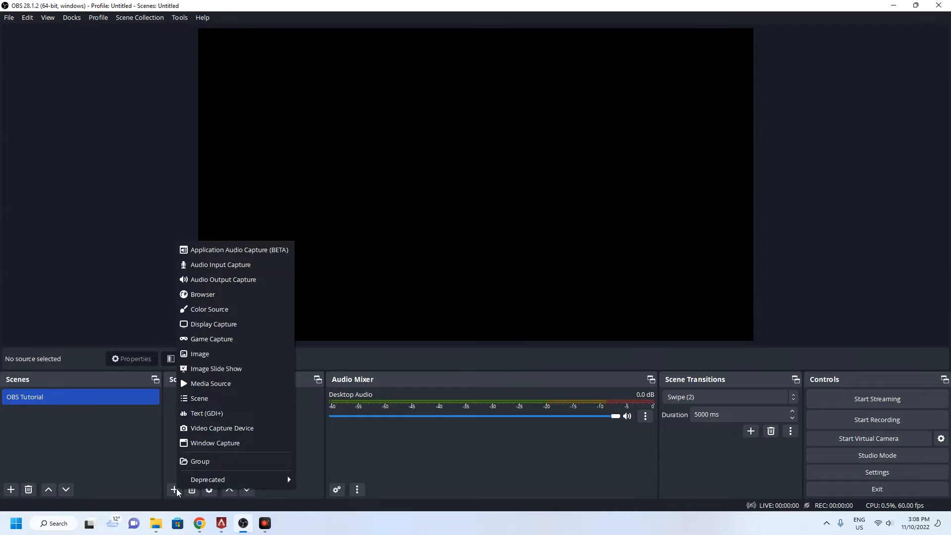
pyautogui.click(201, 295)
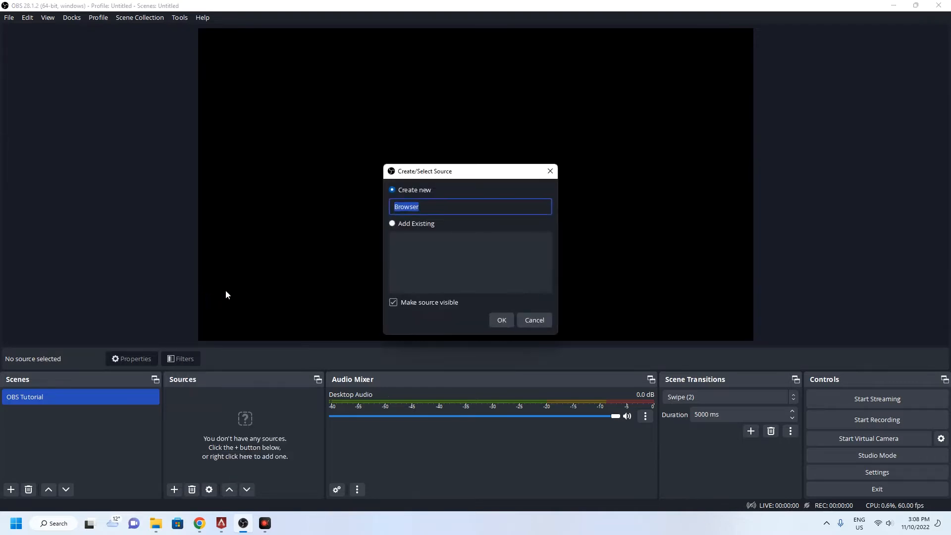
pyautogui.click(495, 320)
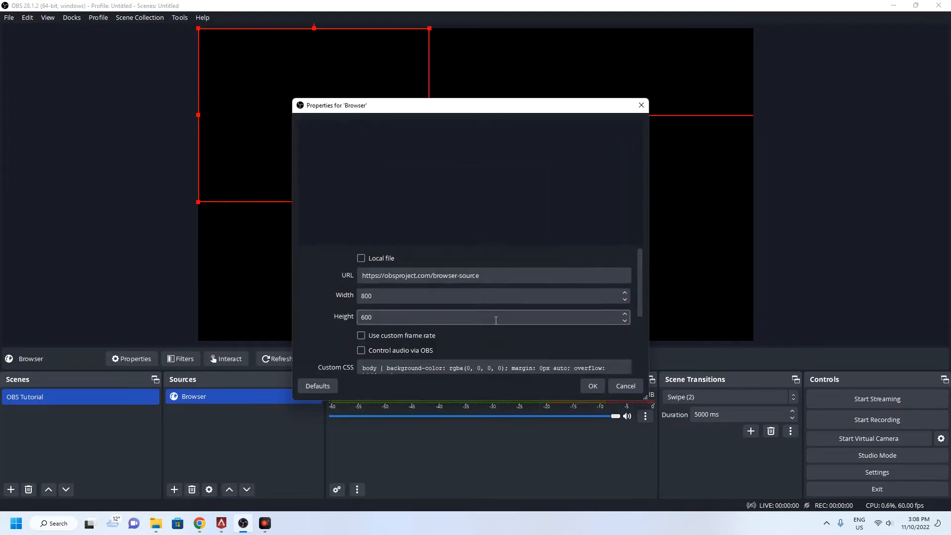
pyautogui.moveTo(487, 277); pyautogui.dragTo(331, 276)
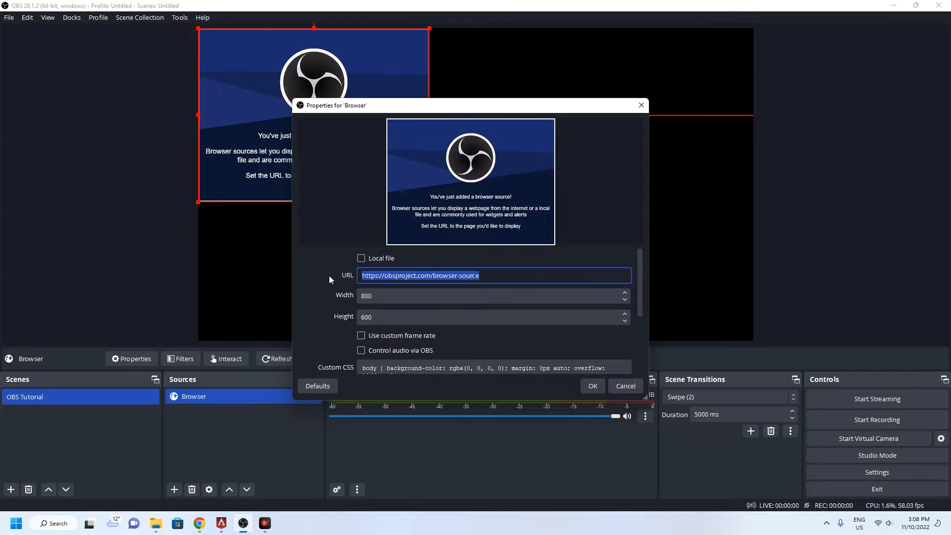
pyautogui.write('https://obsproject.com/download')
pyautogui.click(592, 386)
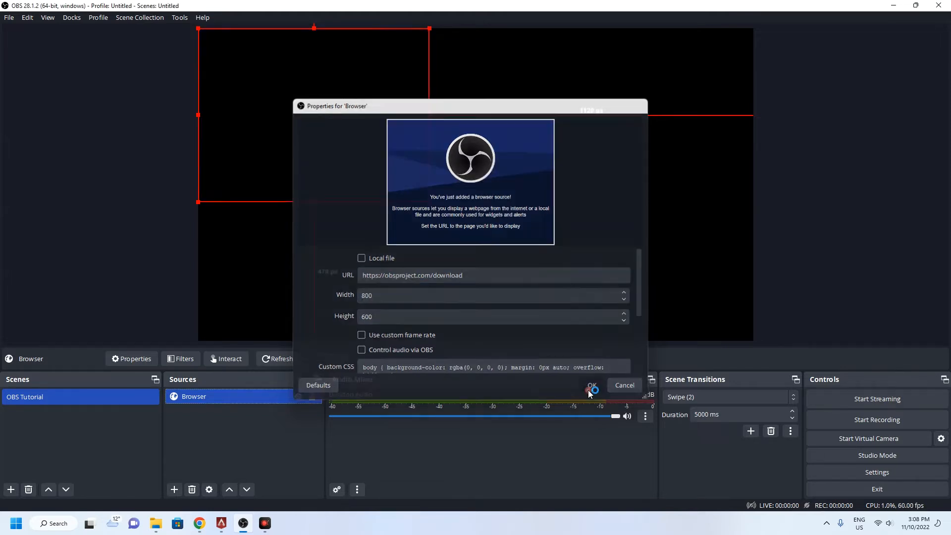
pyautogui.moveTo(429, 201); pyautogui.dragTo(656, 300)
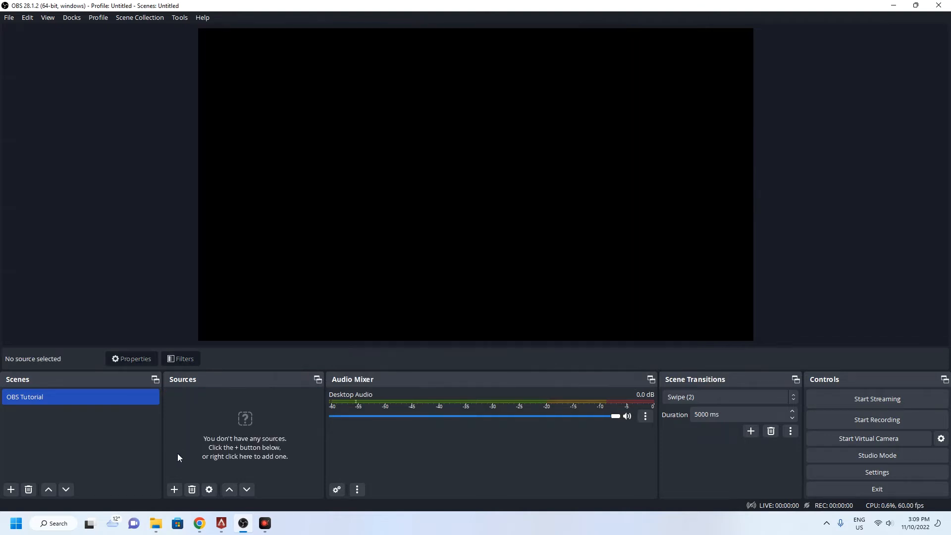
# Step: Add a Color Source 1920 by 1080 in size and set its color to red, #ff0000
pyautogui.click(173, 489)
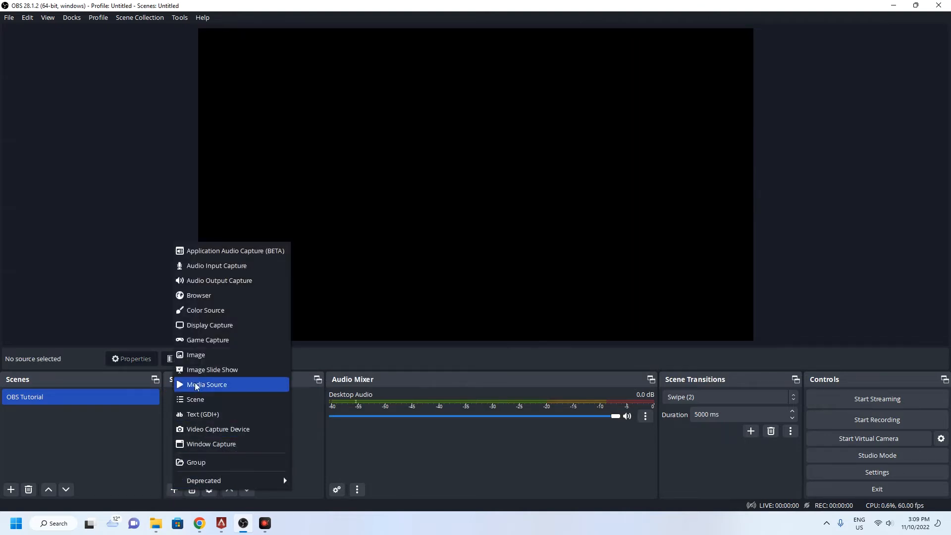
pyautogui.click(204, 309)
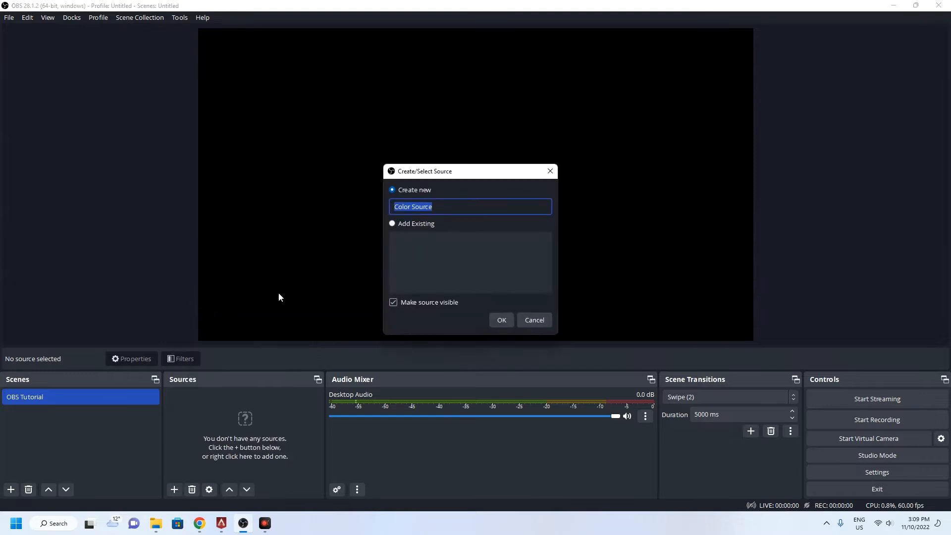
pyautogui.click(501, 318)
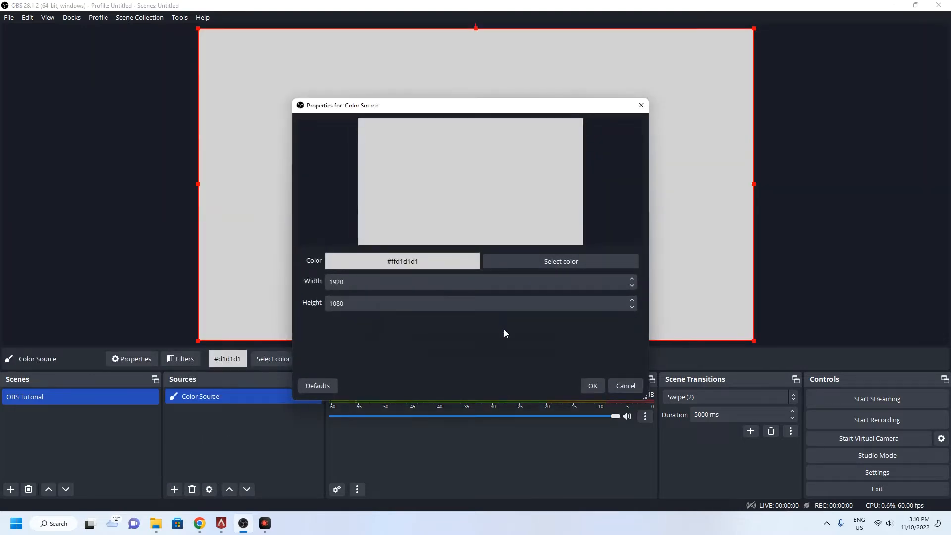
pyautogui.click(527, 262)
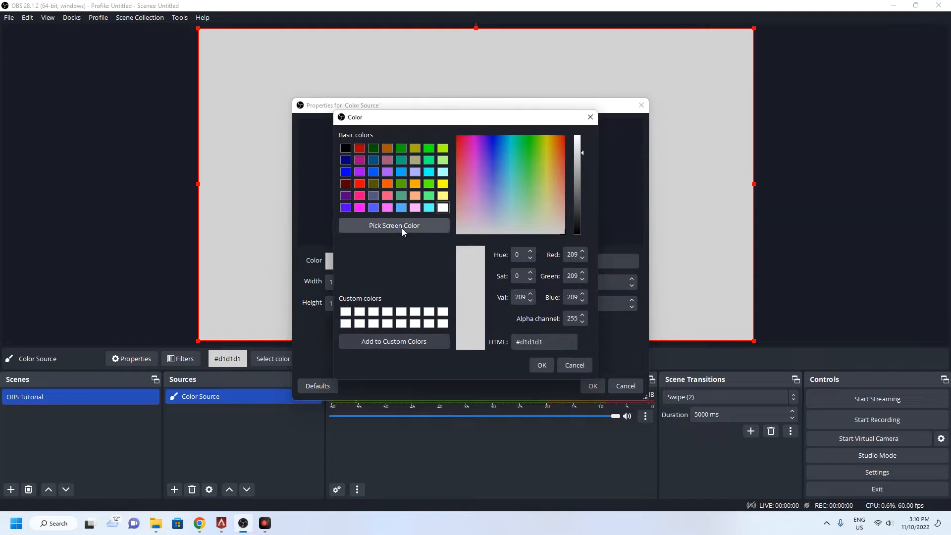
pyautogui.click(363, 185)
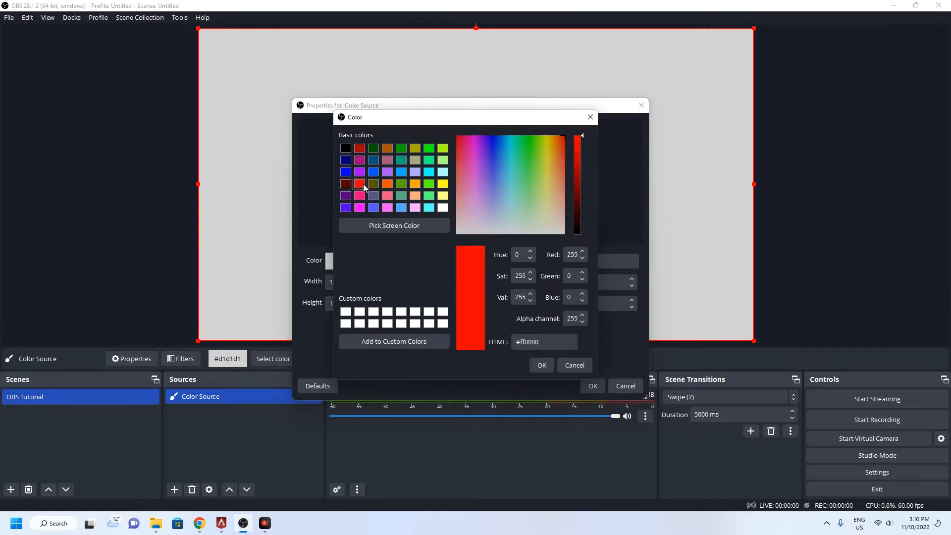
pyautogui.click(541, 365)
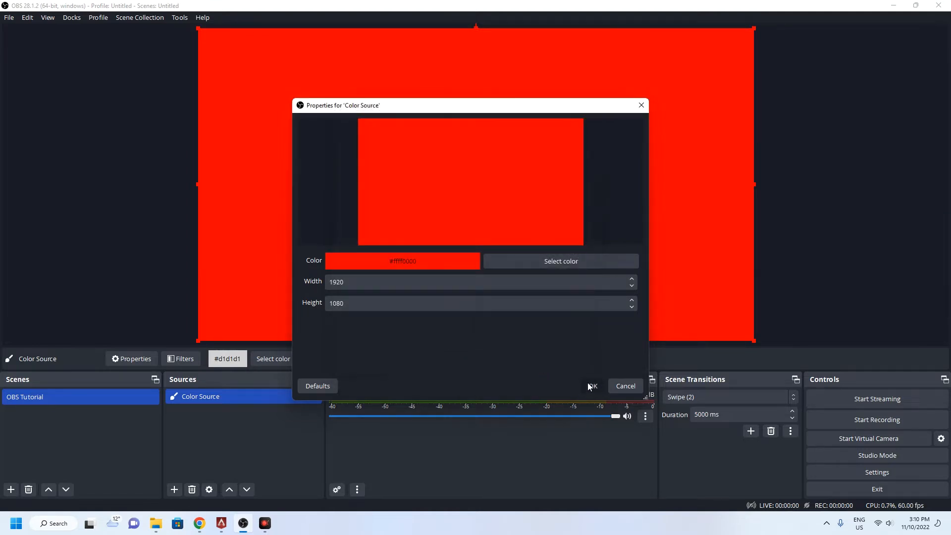
pyautogui.click(592, 386)
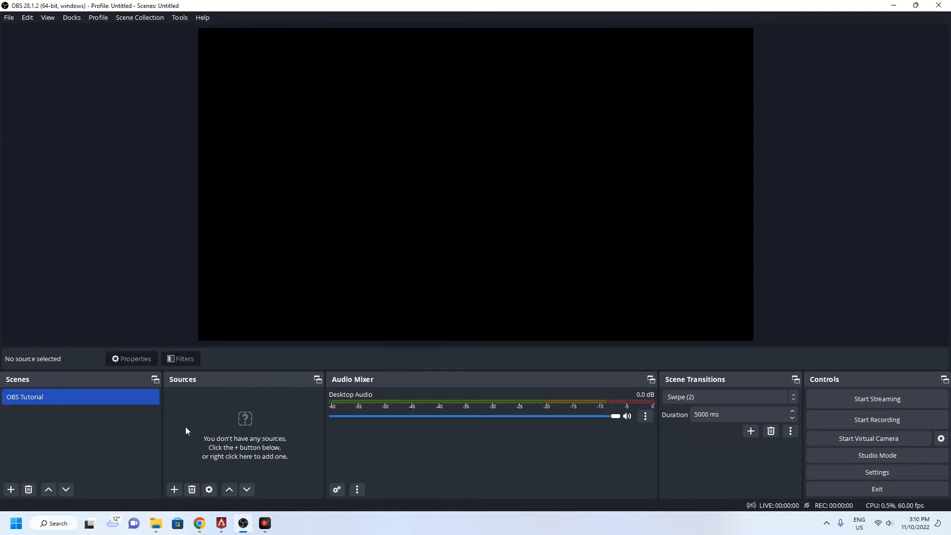
# Step: Add a Display Capture source of Display 1 with the automatic capture method, and delete it from the sources
pyautogui.click(174, 490)
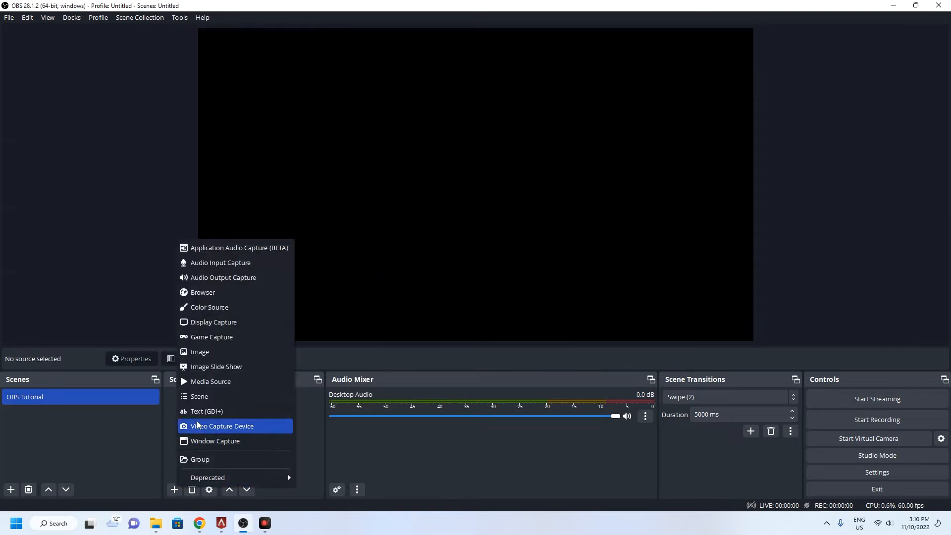
pyautogui.click(219, 323)
pyautogui.click(499, 319)
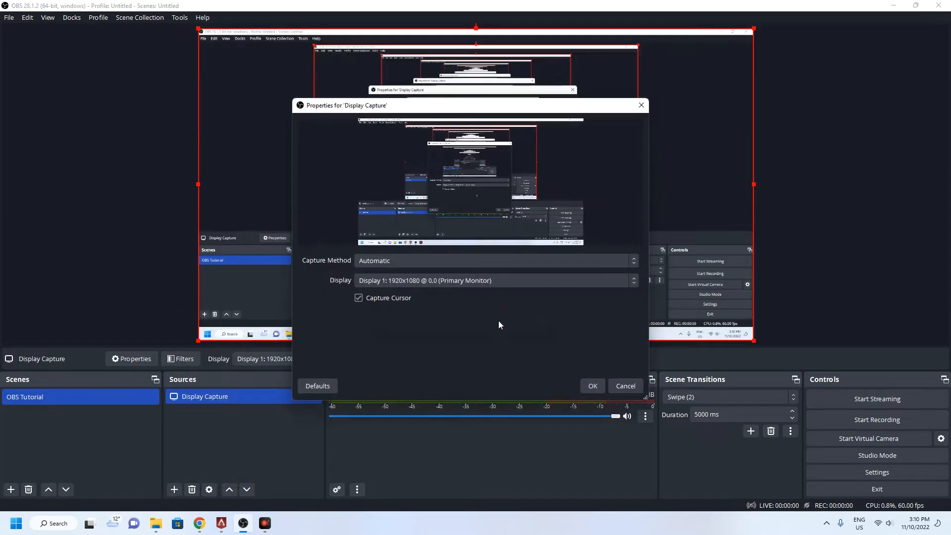
pyautogui.click(591, 386)
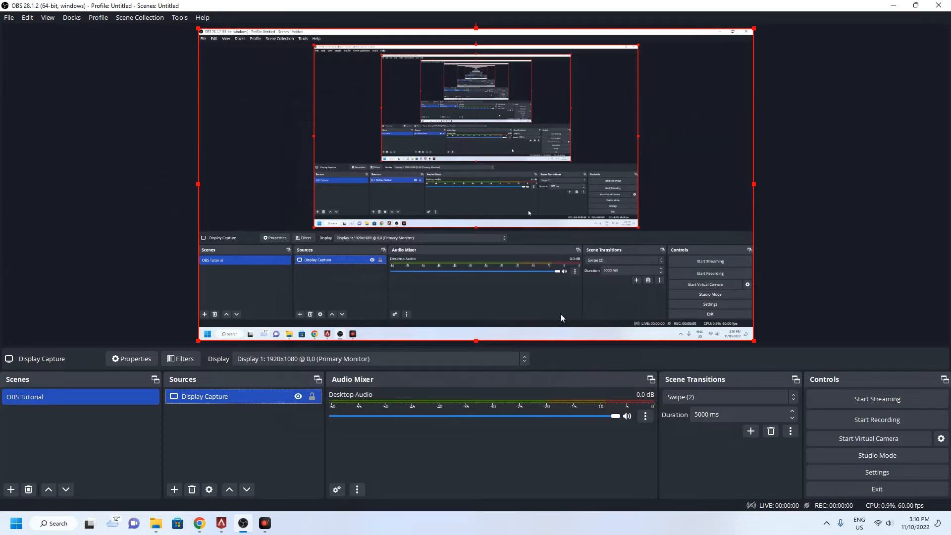
pyautogui.press('Delete')
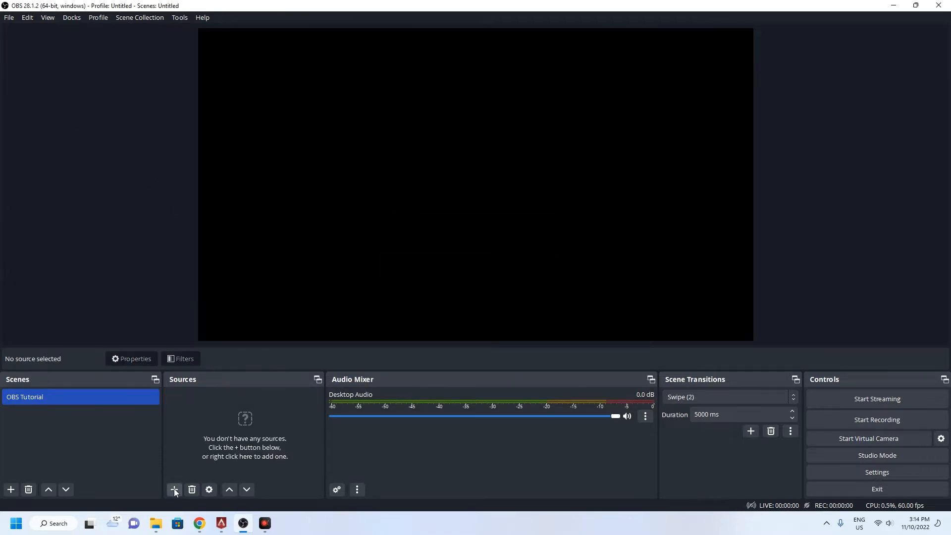
# Step: Add a Game Capture source named Apex Legends to the OBS Tutorial scene
pyautogui.click(175, 490)
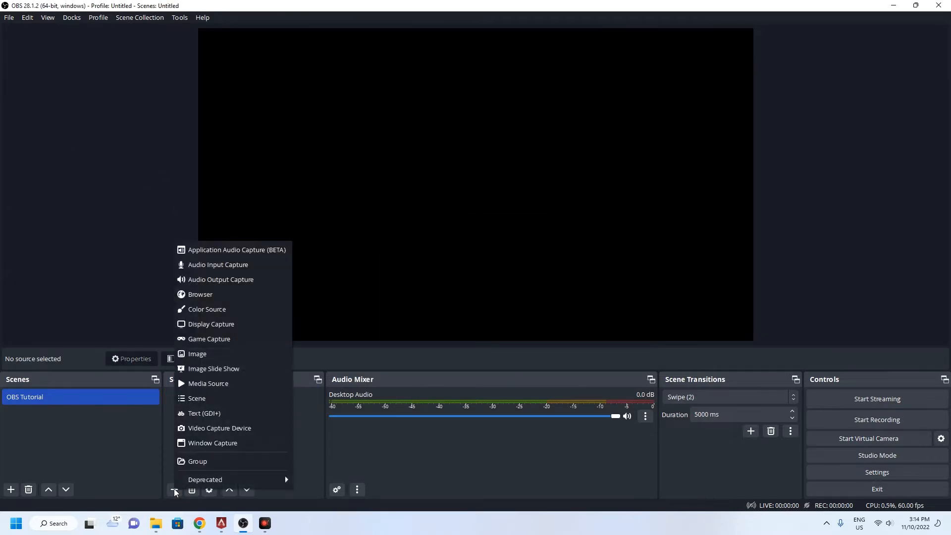
pyautogui.click(210, 339)
pyautogui.write('Apex Legends')
pyautogui.press('Return')
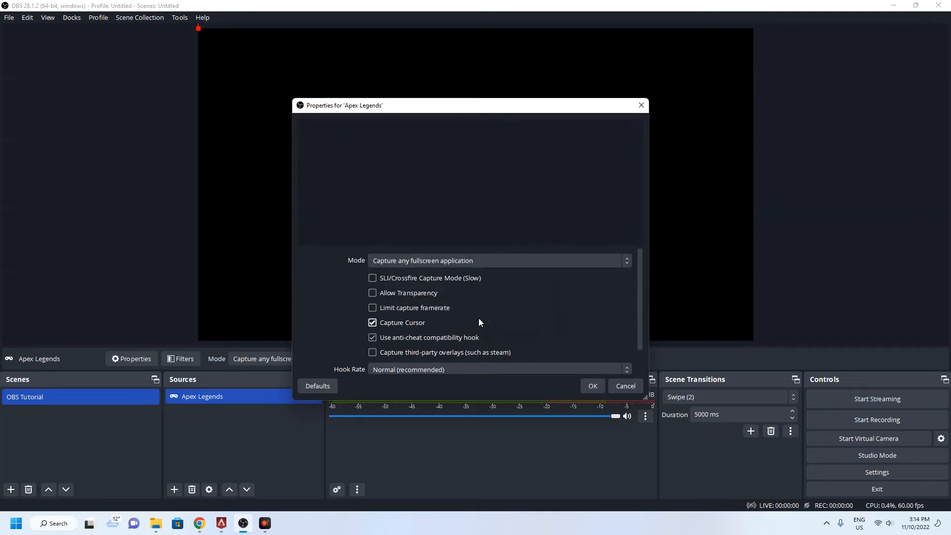
# Step: Set the game capture to the specific window [r5apex.exe]: Apex Legends and fit it to the canvas
pyautogui.click(379, 262)
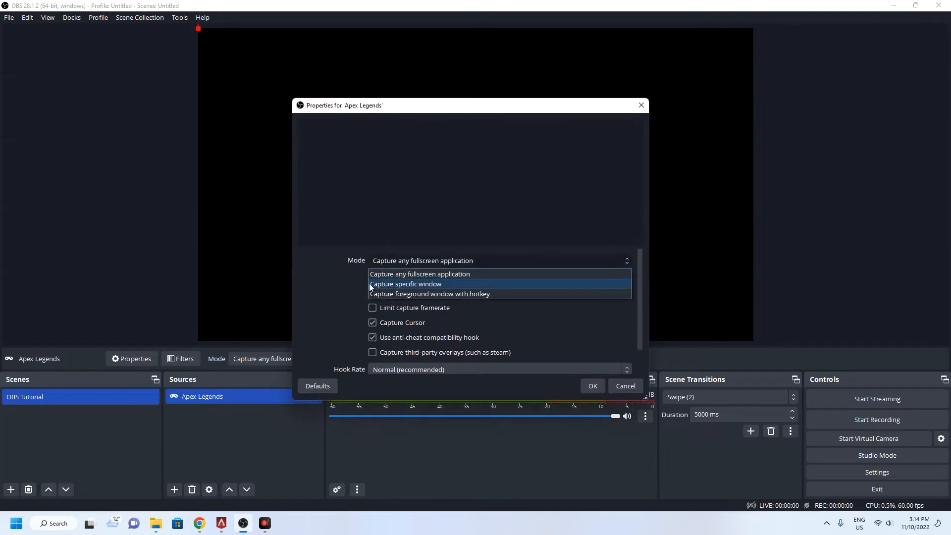
pyautogui.click(450, 285)
pyautogui.click(391, 282)
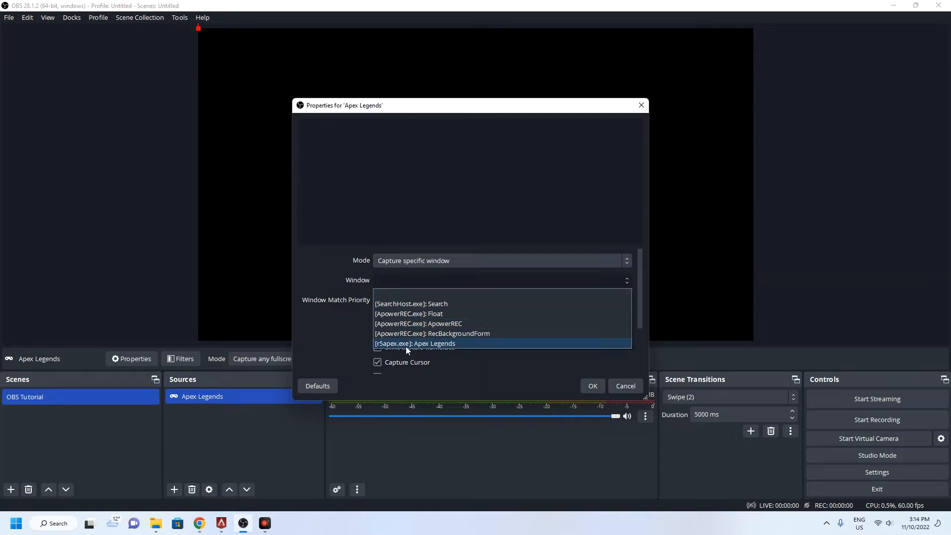
pyautogui.click(461, 344)
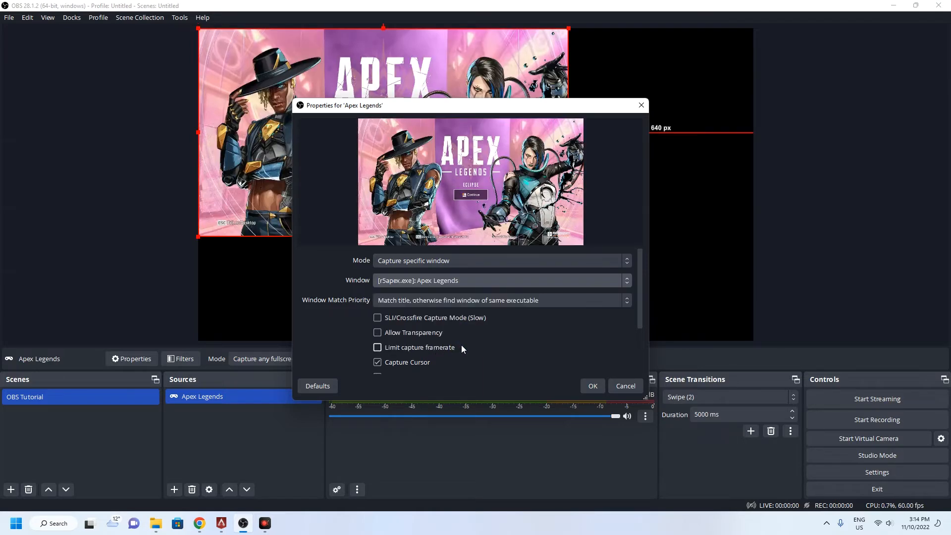
pyautogui.click(593, 386)
pyautogui.hotkey('ctrl', 'f')
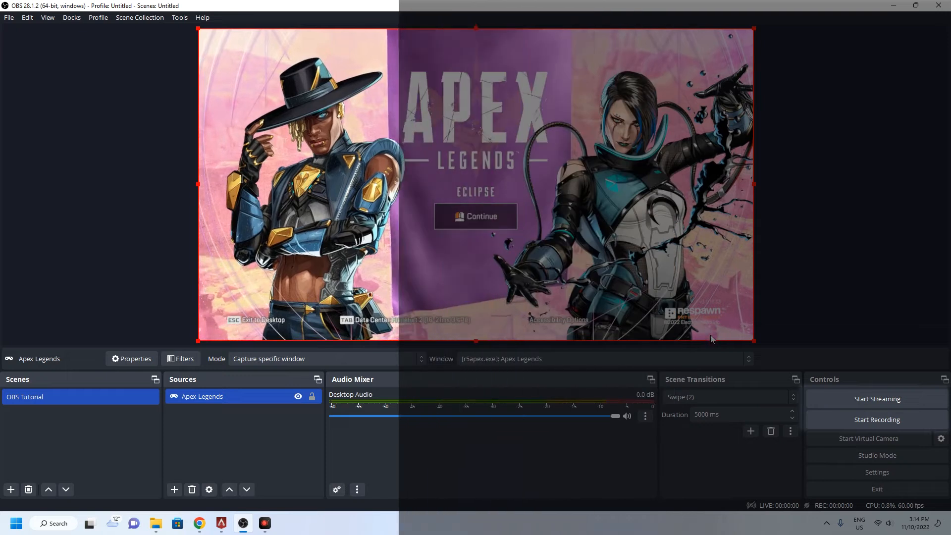
pyautogui.click(240, 418)
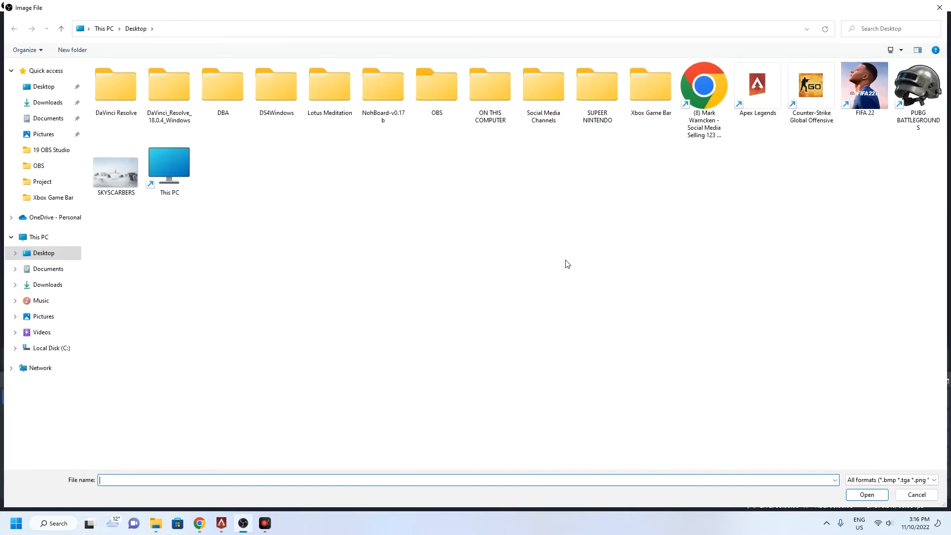
# Step: Load SKYSCARBERS.jpg from the Desktop into the Image source, then position and stretch it to fill the canvas
pyautogui.doubleClick(114, 177)
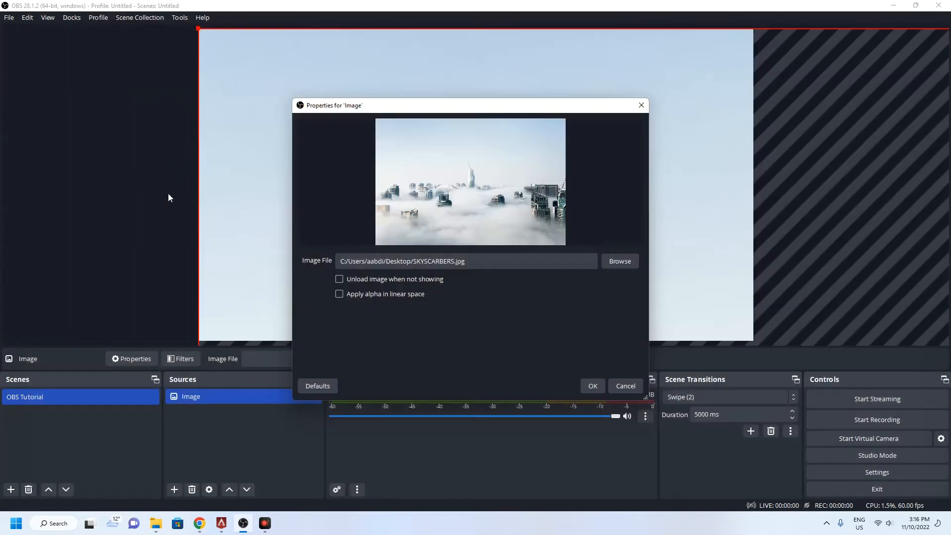
pyautogui.click(590, 387)
pyautogui.moveTo(341, 90); pyautogui.dragTo(373, 43)
pyautogui.moveTo(235, 28); pyautogui.dragTo(301, 52)
pyautogui.moveTo(233, 47); pyautogui.dragTo(467, 193)
pyautogui.moveTo(580, 193); pyautogui.dragTo(320, 39)
pyautogui.moveTo(555, 265); pyautogui.dragTo(664, 327)
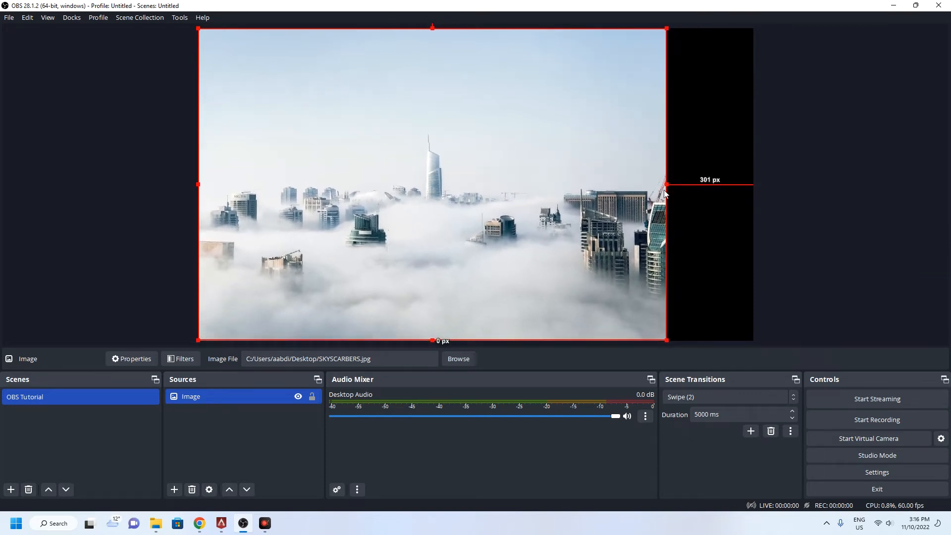
pyautogui.moveTo(665, 184); pyautogui.dragTo(753, 182)
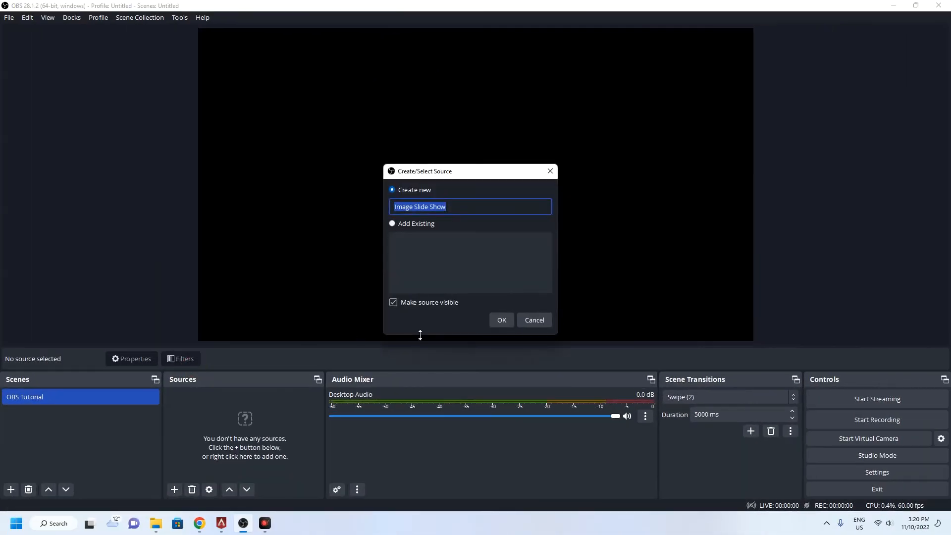
# Step: Create an Image Slide Show source with the Slide transition and 3000 ms between slides
pyautogui.press('Return')
pyautogui.click(397, 260)
pyautogui.click(395, 260)
pyautogui.click(396, 300)
pyautogui.click(394, 343)
pyautogui.click(389, 321)
pyautogui.scroll(-5, 367, 320)
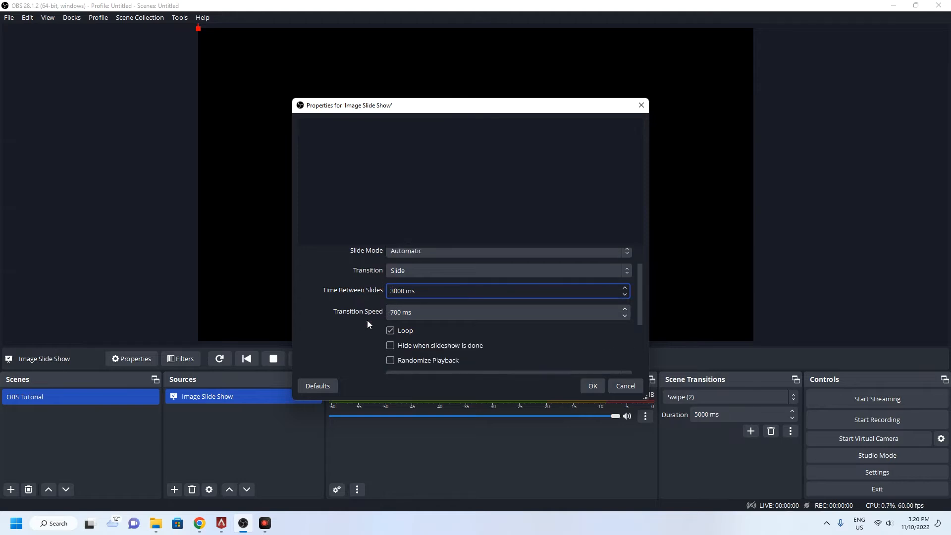
# Step: Add the set of image files from the folder to the slide show and accept its properties
pyautogui.click(623, 308)
pyautogui.click(630, 319)
pyautogui.moveTo(167, 139); pyautogui.dragTo(763, 95)
pyautogui.press('Return')
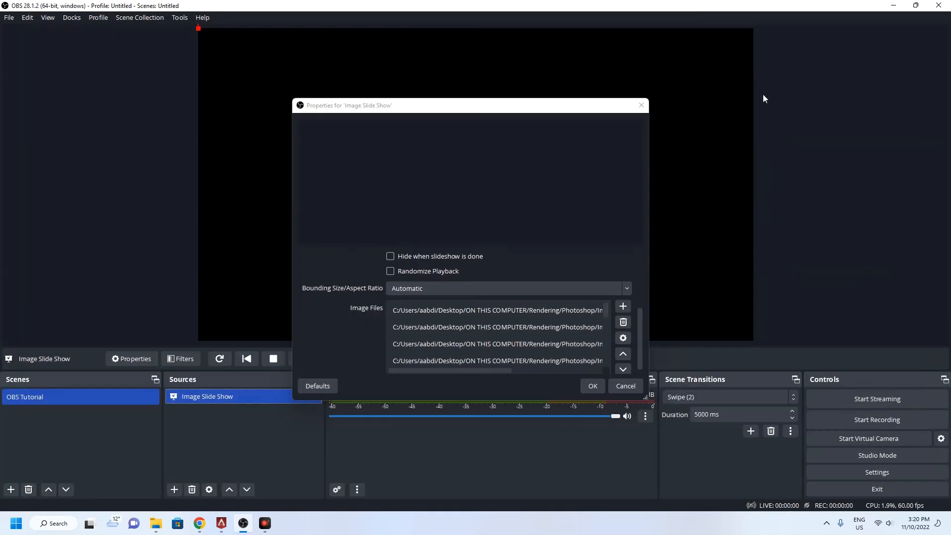
pyautogui.click(593, 386)
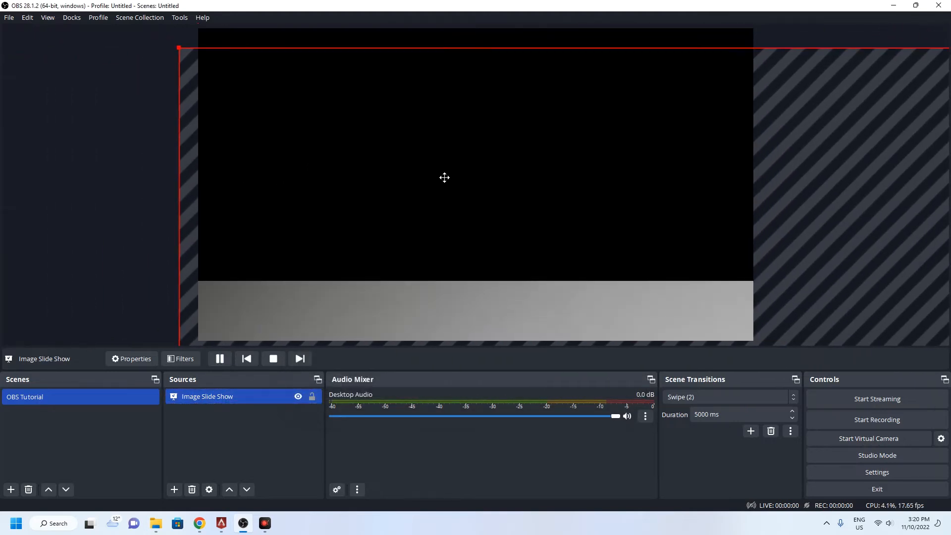
# Step: Set the slide show's bounding size to 1920x1080 and align it with the preview canvas
pyautogui.doubleClick(204, 397)
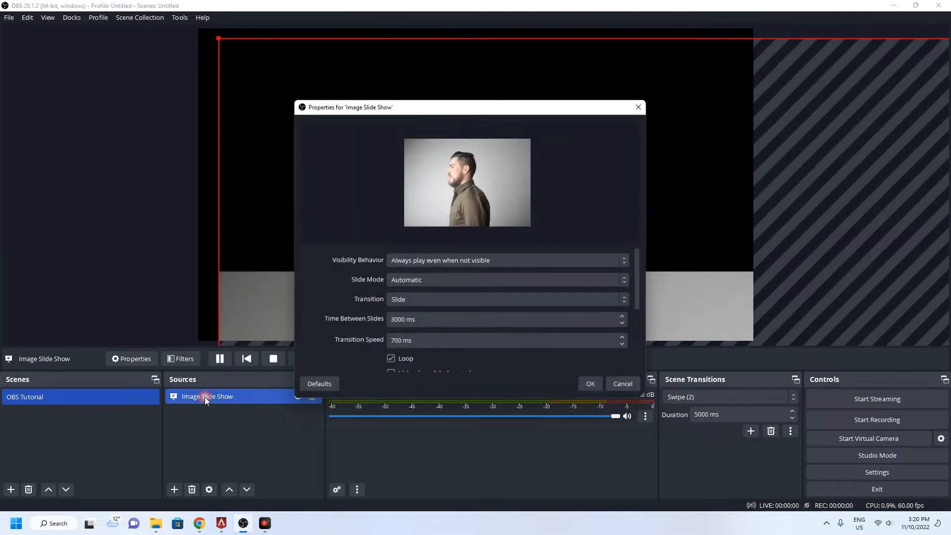
pyautogui.moveTo(639, 258); pyautogui.dragTo(634, 323)
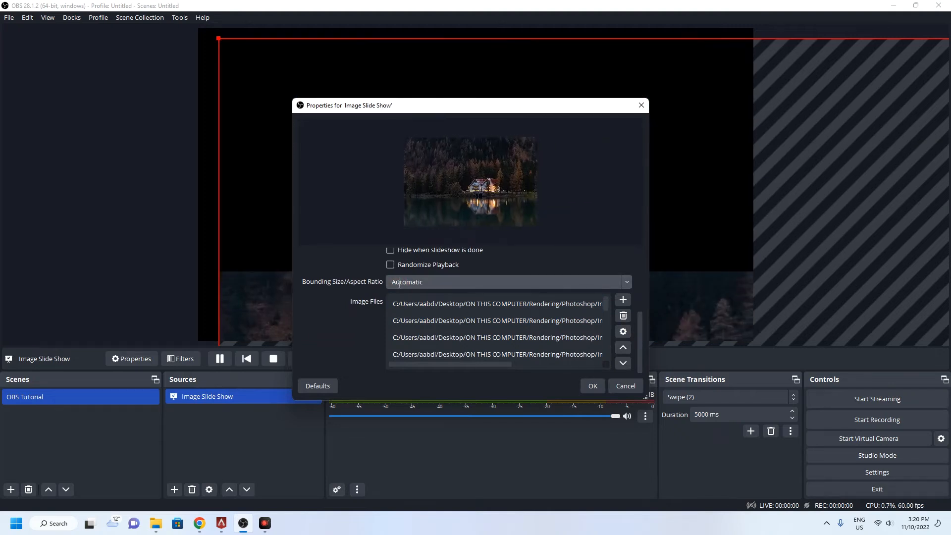
pyautogui.click(629, 283)
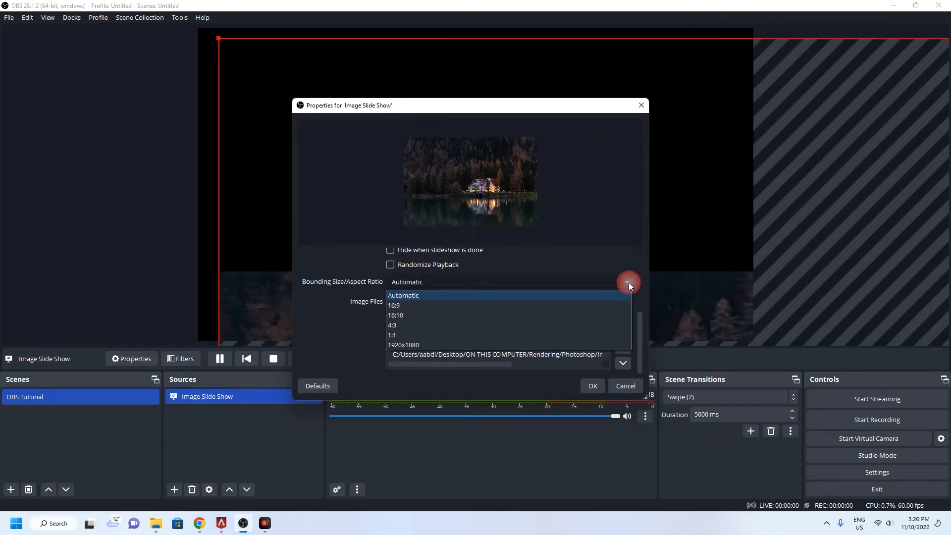
pyautogui.click(397, 345)
pyautogui.click(591, 385)
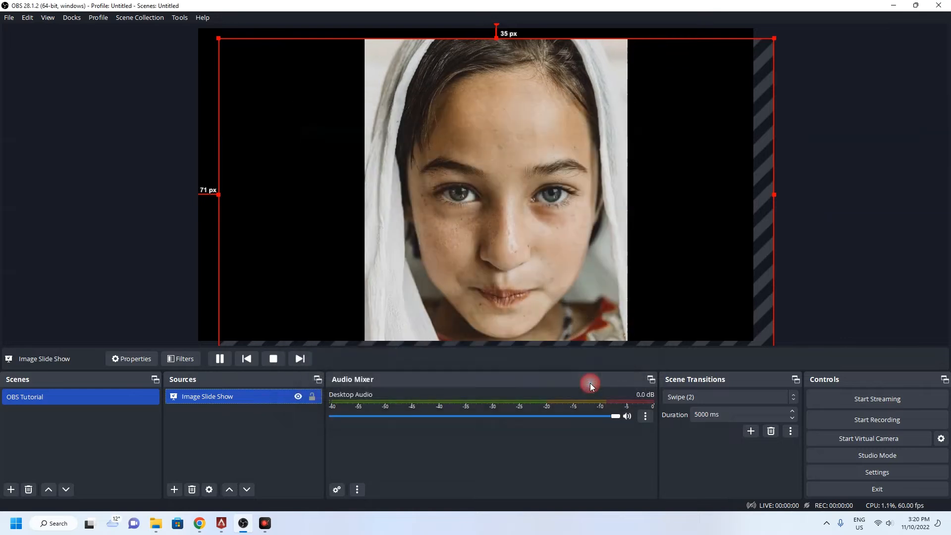
pyautogui.click(233, 441)
pyautogui.moveTo(554, 198); pyautogui.dragTo(535, 189)
pyautogui.click(228, 428)
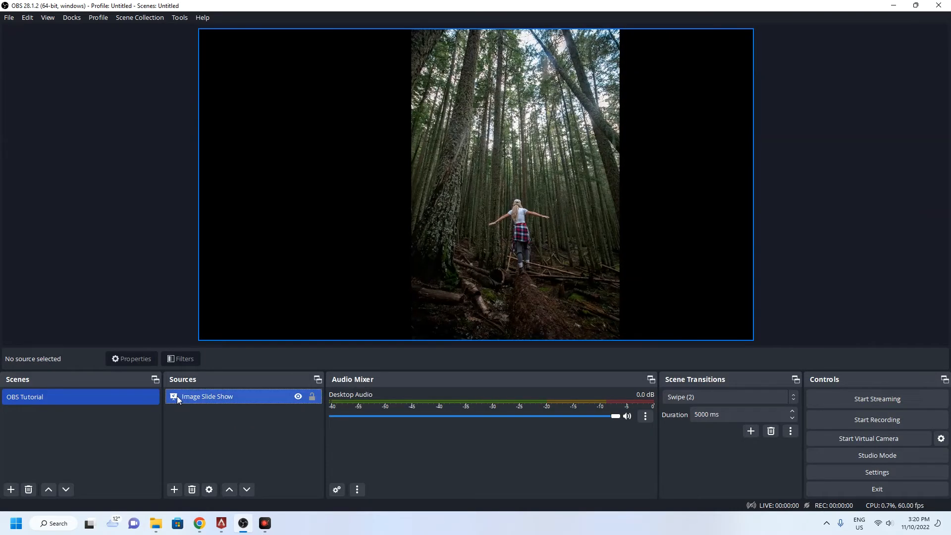
# Step: Delete the Image Slide Show source from the scene
pyautogui.click(175, 397)
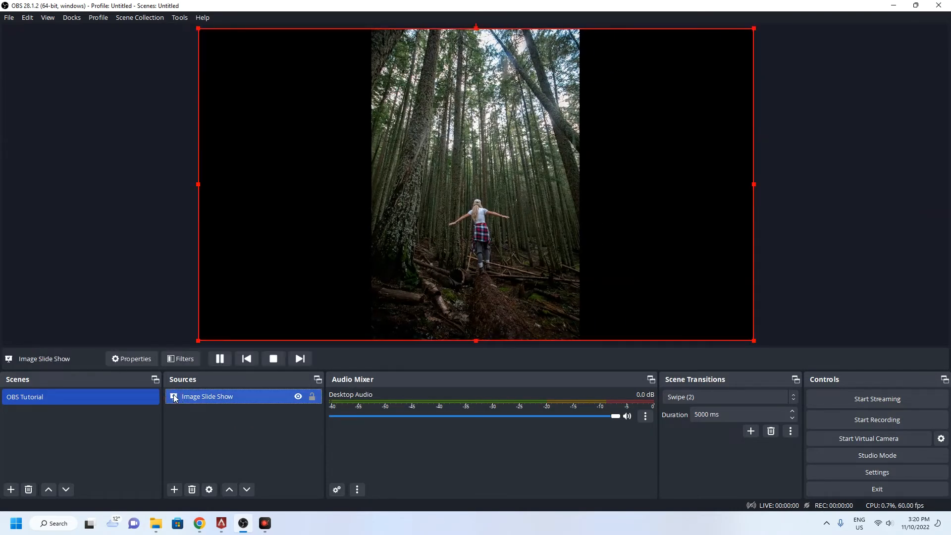
pyautogui.press('Delete')
pyautogui.press('Return')
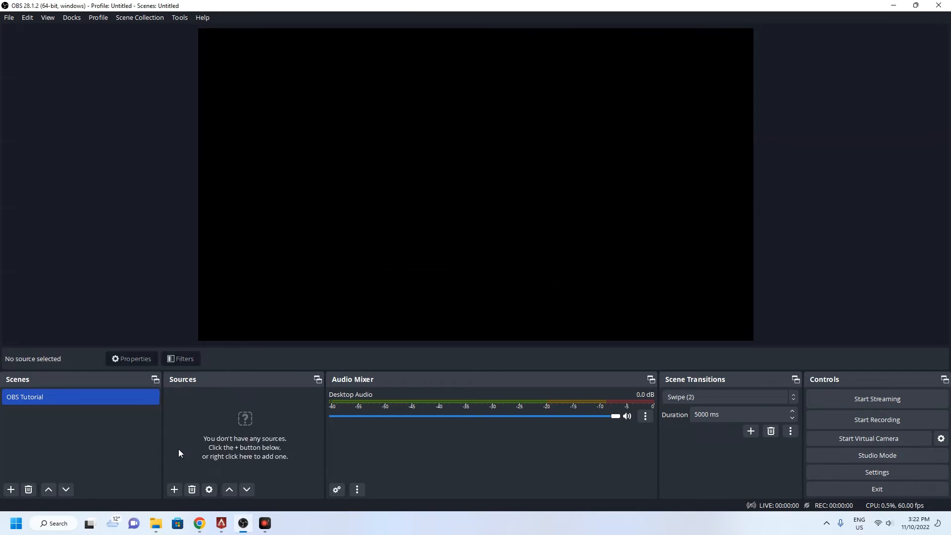
# Step: Add a Media Source named GIF to the OBS Tutorial scene
pyautogui.click(175, 488)
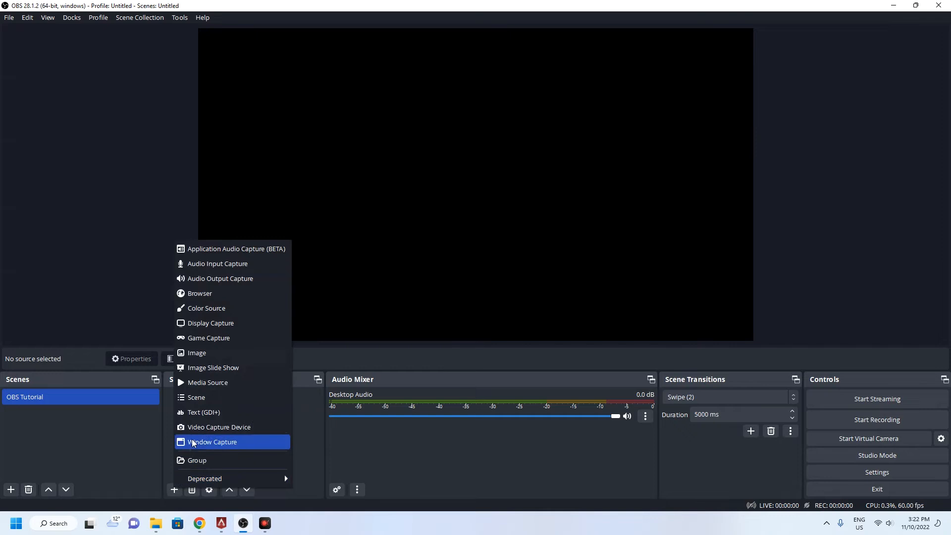
pyautogui.click(207, 383)
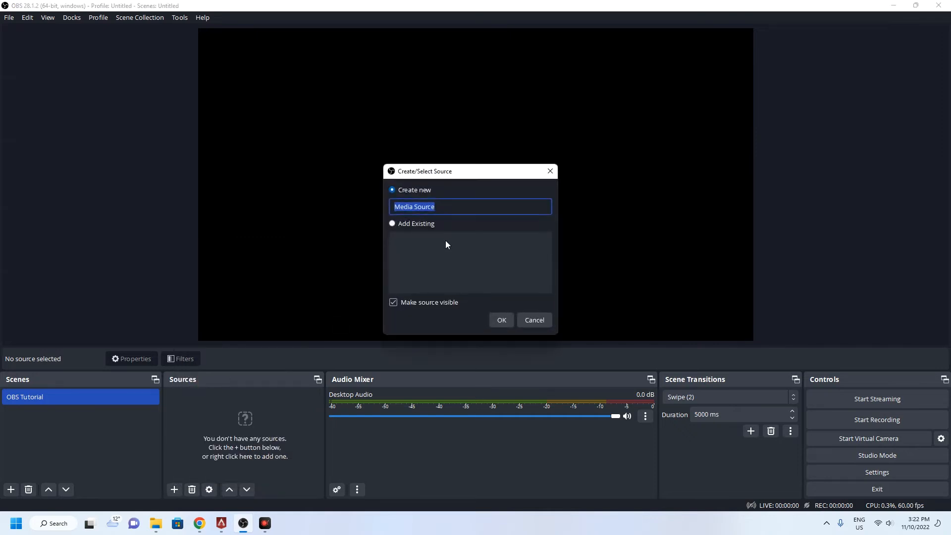
pyautogui.write('GID')
pyautogui.press('BackSpace')
pyautogui.write('F')
pyautogui.click(498, 322)
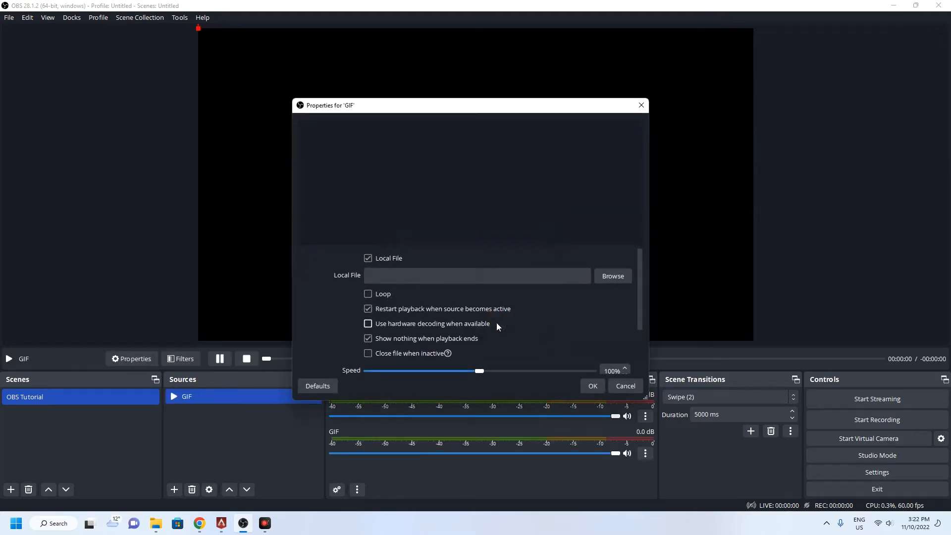
# Step: Load the local file GIF-Layer-Motion.gif into the media source and enlarge it to nearly fill the canvas
pyautogui.click(611, 277)
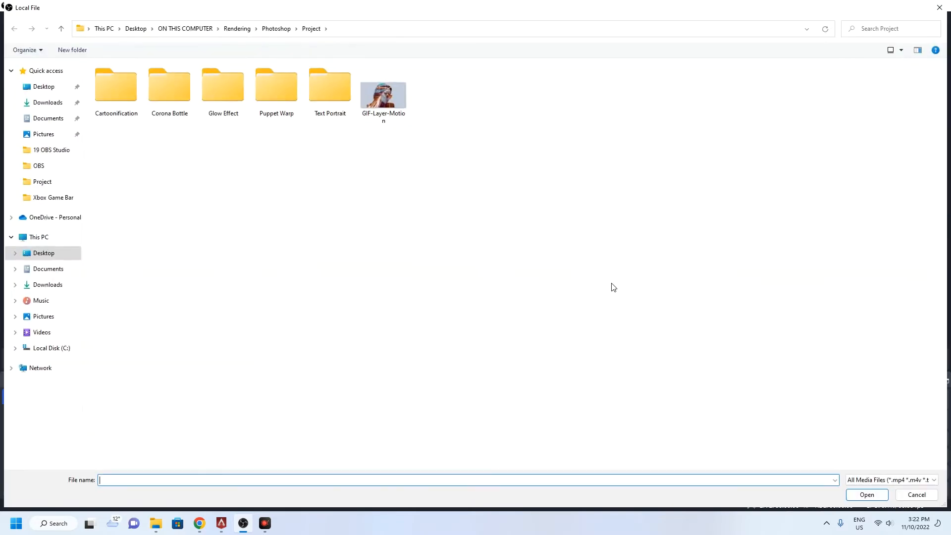
pyautogui.doubleClick(391, 115)
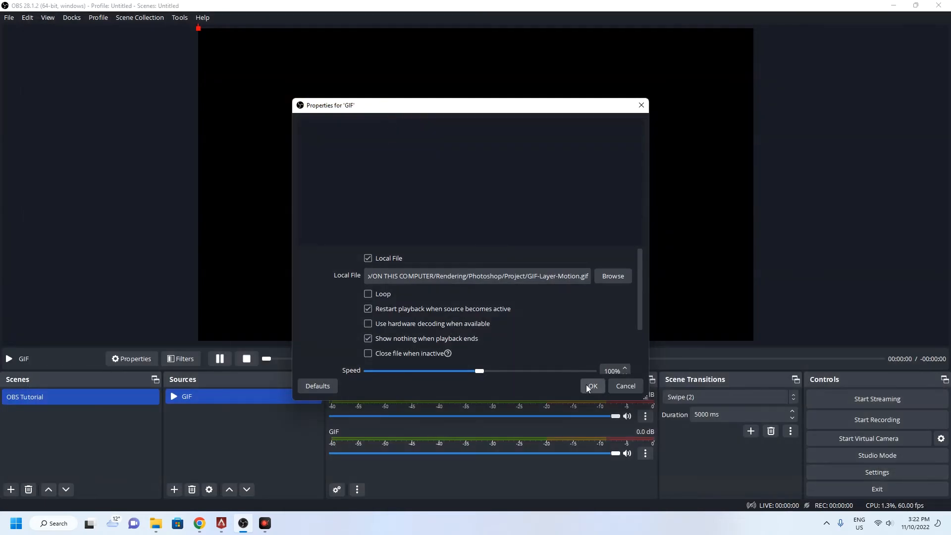
pyautogui.click(591, 386)
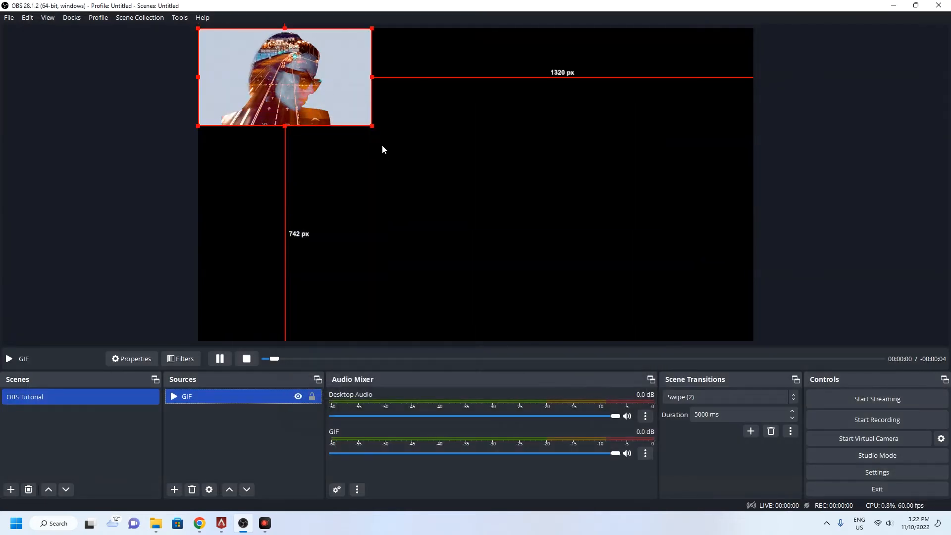
pyautogui.moveTo(373, 128); pyautogui.dragTo(748, 330)
pyautogui.click(276, 417)
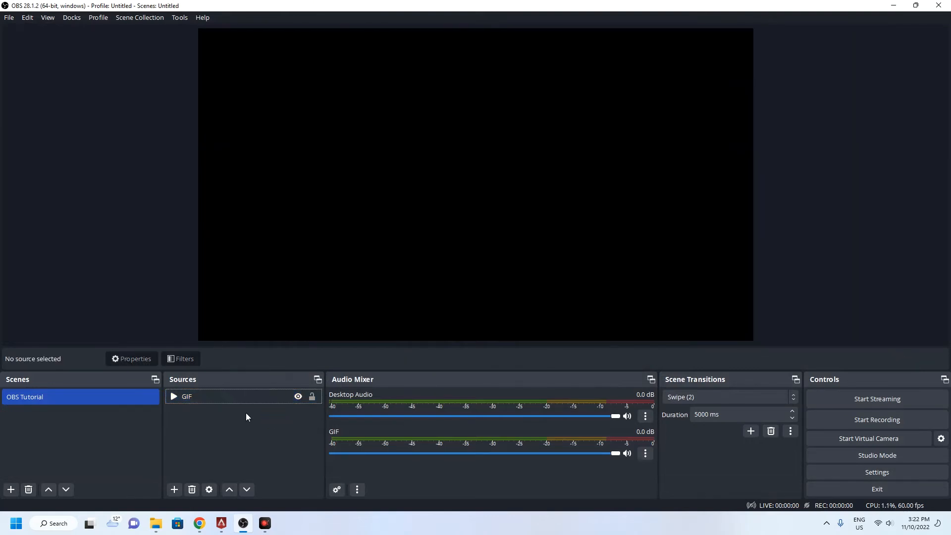
# Step: Turn on looping in the GIF media source's properties
pyautogui.doubleClick(198, 398)
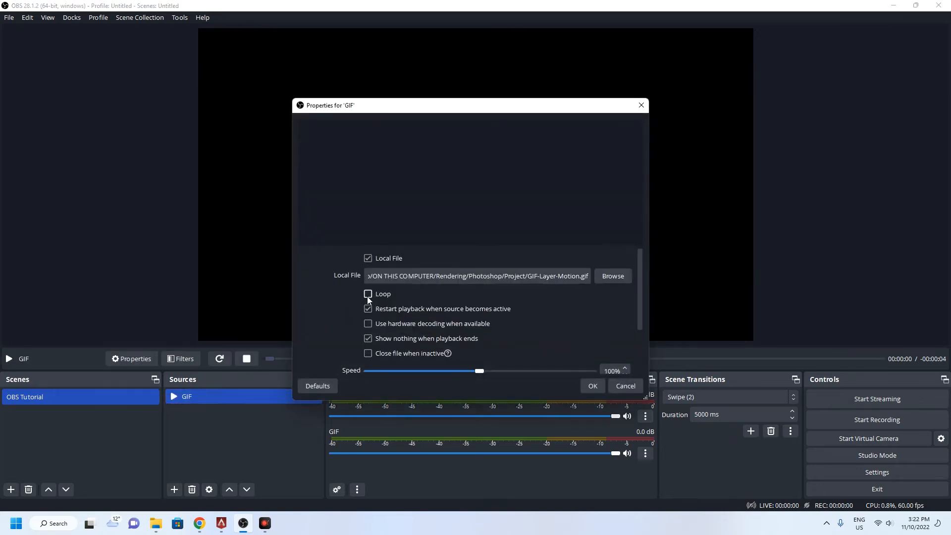
pyautogui.click(593, 387)
pyautogui.click(231, 416)
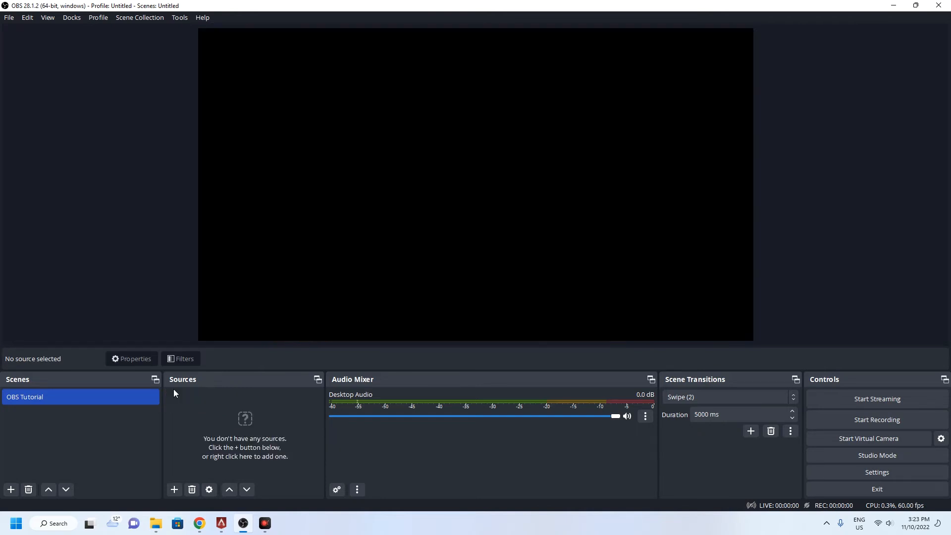
pyautogui.click(175, 490)
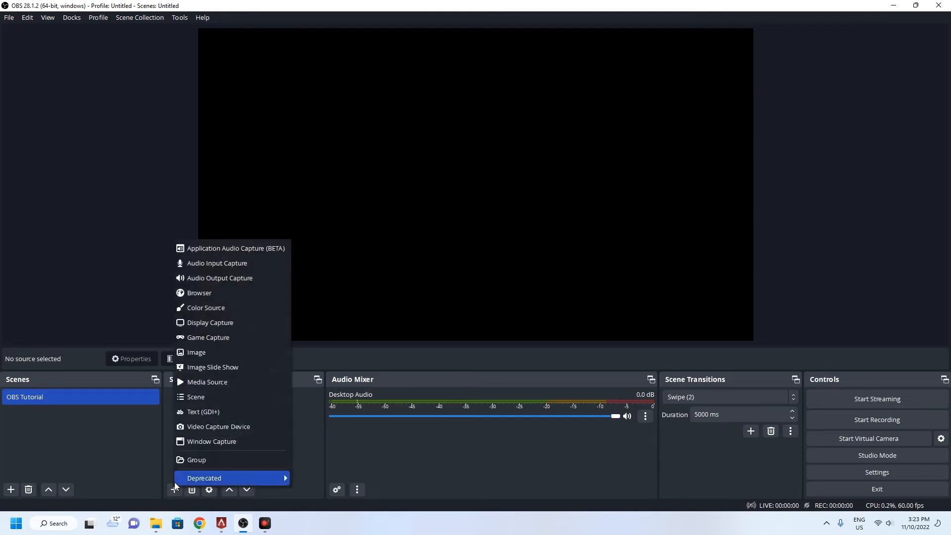
pyautogui.click(195, 408)
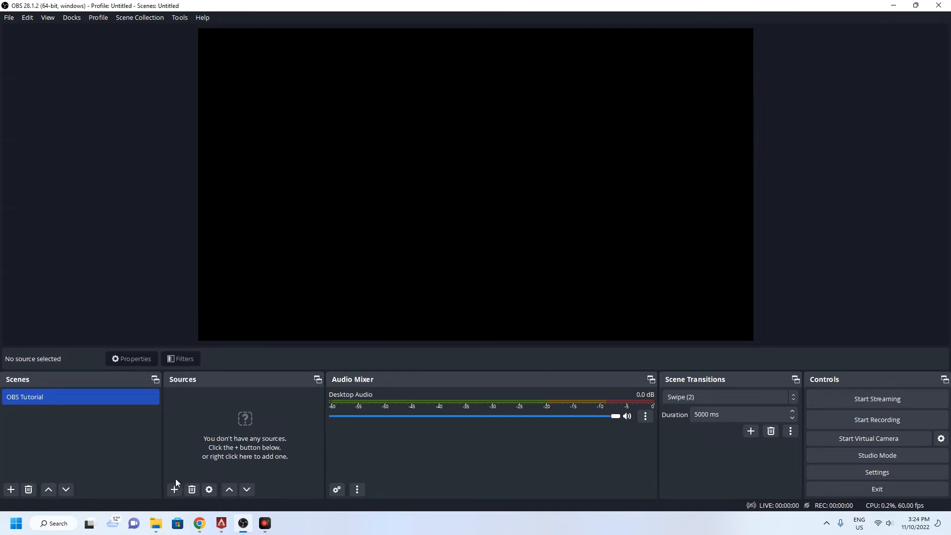
# Step: Add a Text (GDI+) source named OBS Tutorial Video with the text "OBS Studio"
pyautogui.click(174, 489)
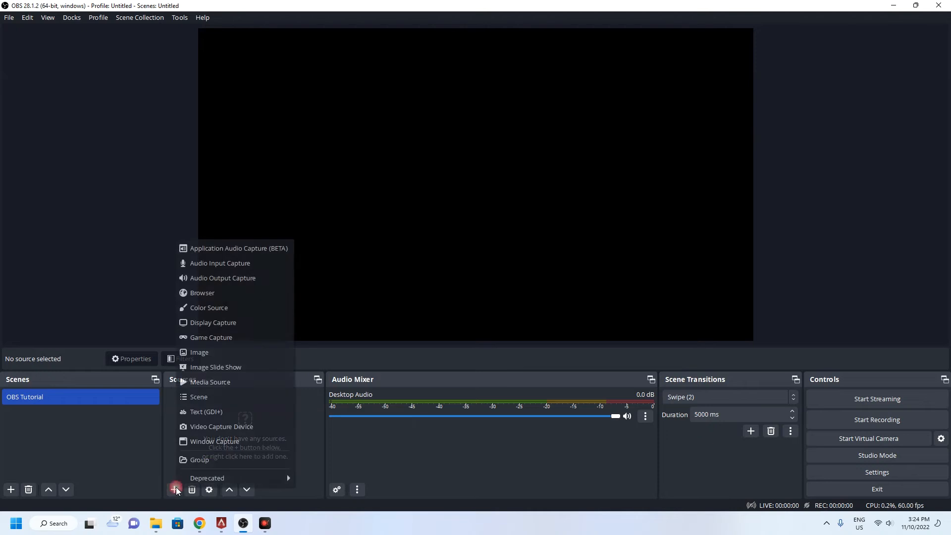
pyautogui.click(204, 415)
pyautogui.write('OBS Tutorial Video')
pyautogui.click(501, 320)
pyautogui.click(449, 314)
pyautogui.write('OBS ')
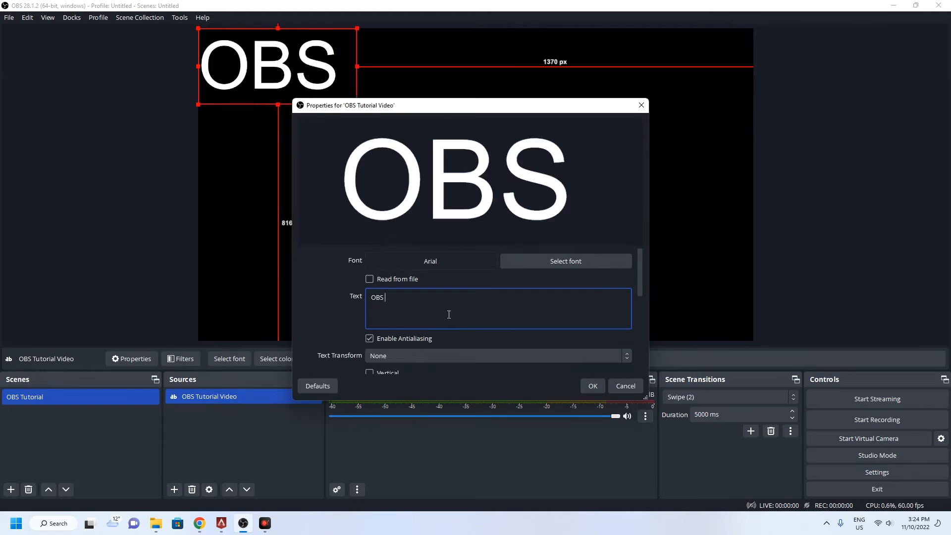
pyautogui.write('Studio')
# Step: Change the OBS Studio text's font to Times New Roman and try out the strikeout and underline effects
pyautogui.click(526, 261)
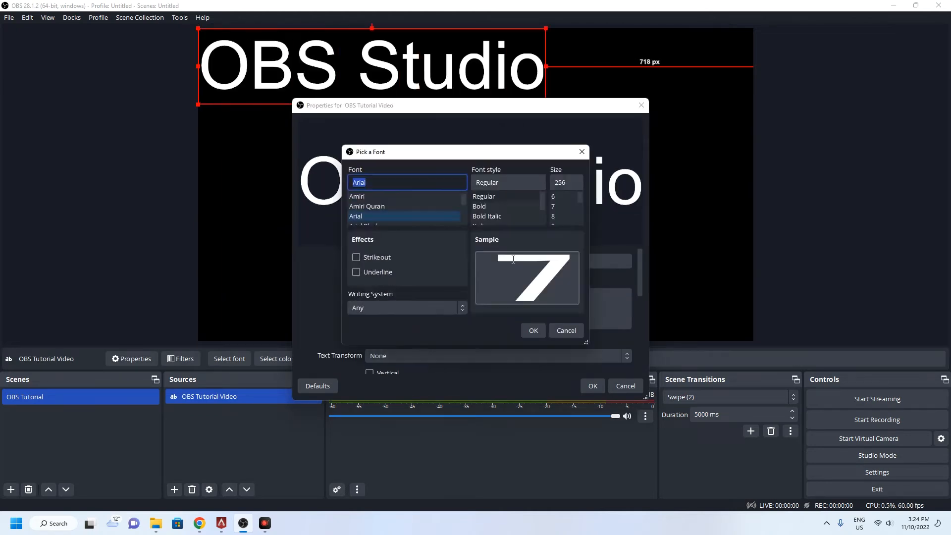
pyautogui.press('Return')
pyautogui.click(599, 262)
pyautogui.click(380, 257)
pyautogui.click(379, 257)
pyautogui.click(382, 272)
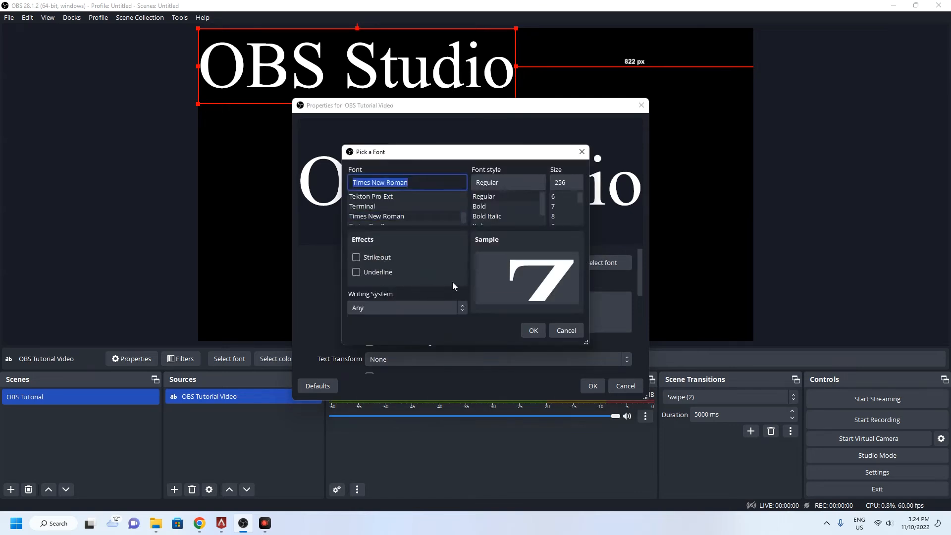
# Step: Set the font size of the OBS Studio text to 200
pyautogui.write('100')
pyautogui.moveTo(575, 183); pyautogui.dragTo(532, 180)
pyautogui.press('Return')
pyautogui.click(624, 260)
pyautogui.write('200')
pyautogui.press('Return')
# Step: Color the OBS Studio text red and move it from the canvas's upper-left corner toward the middle
pyautogui.scroll(-1, 386, 320)
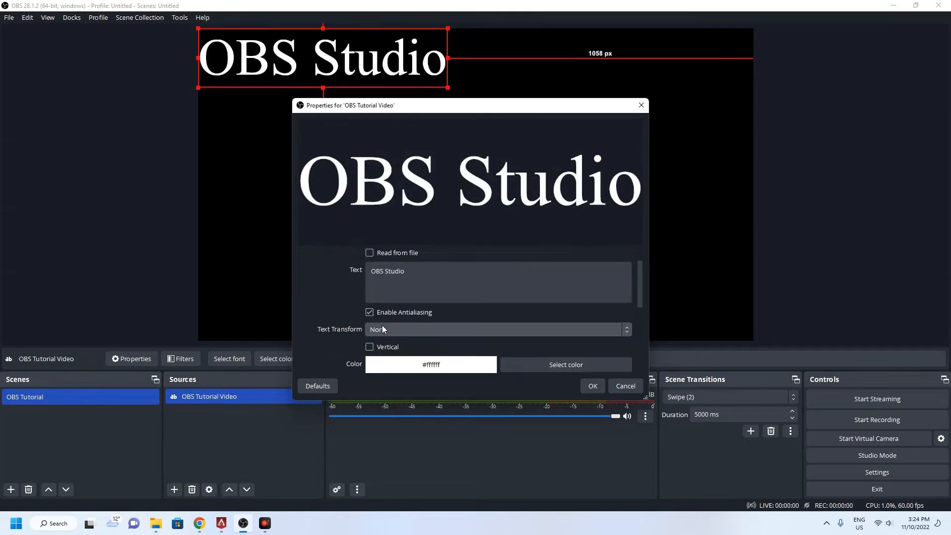
pyautogui.click(566, 365)
pyautogui.click(363, 194)
pyautogui.click(542, 355)
pyautogui.click(593, 386)
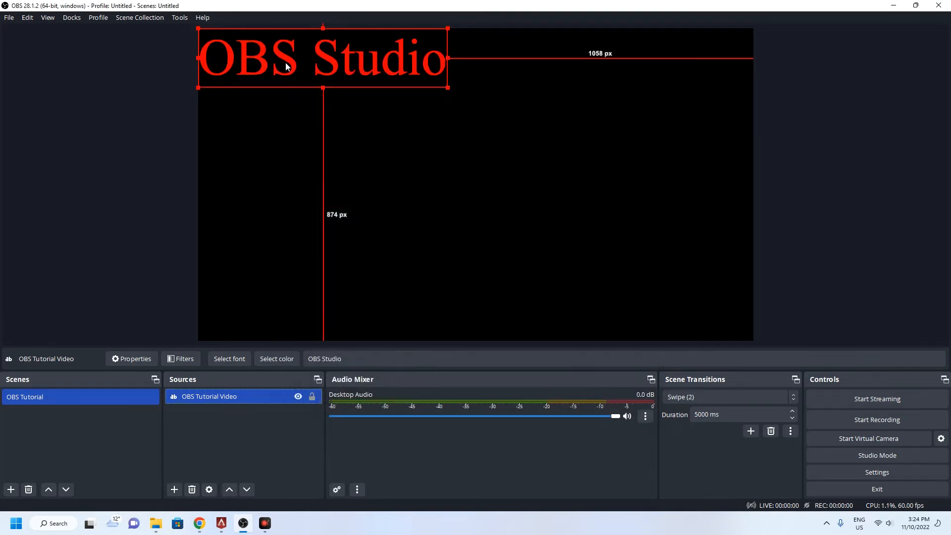
pyautogui.moveTo(301, 81); pyautogui.dragTo(425, 171)
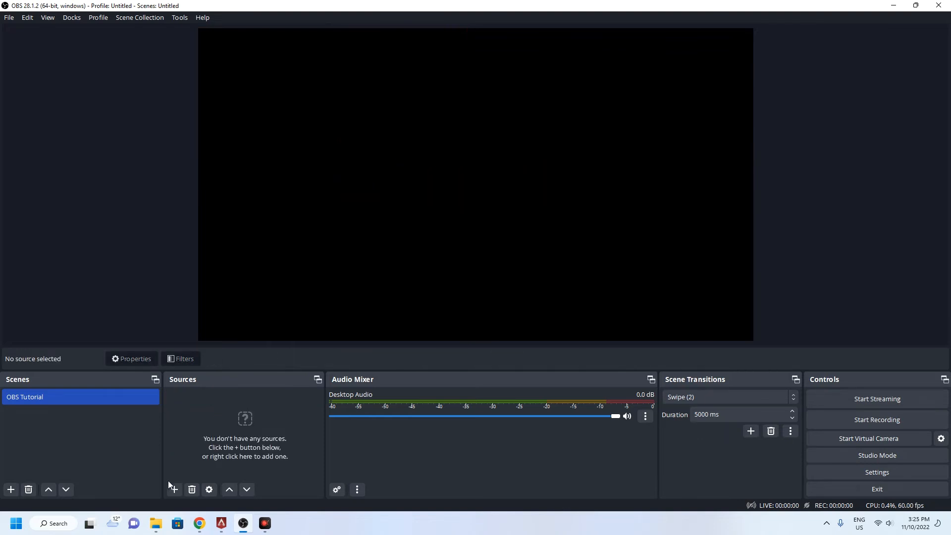
# Step: Add a new Video Capture Device source to the OBS Tutorial scene, keeping the default name
pyautogui.click(174, 489)
pyautogui.click(197, 425)
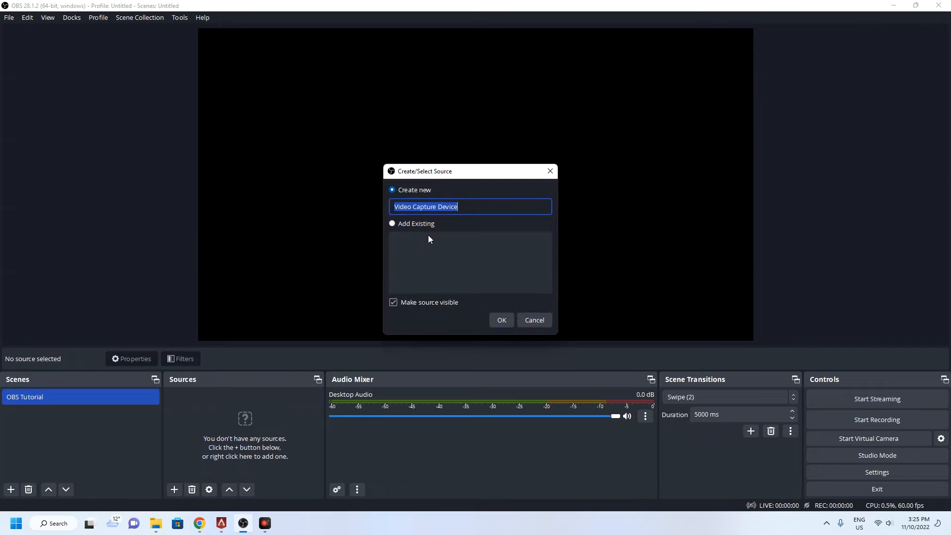
pyautogui.click(412, 224)
pyautogui.click(405, 190)
pyautogui.click(499, 320)
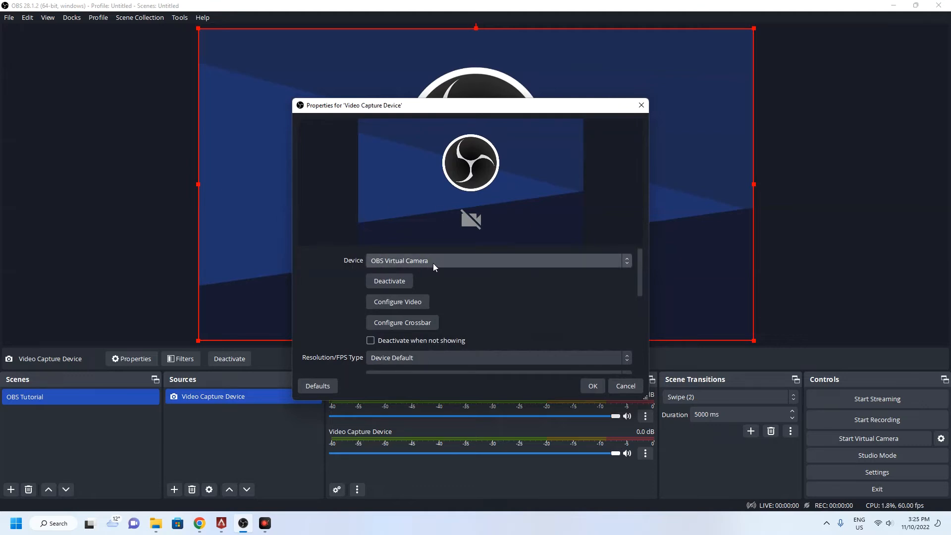
# Step: Review the Video Capture Device's properties down to the audio output options and close them without saving
pyautogui.click(536, 268)
pyautogui.click(641, 269)
pyautogui.moveTo(641, 270); pyautogui.dragTo(641, 351)
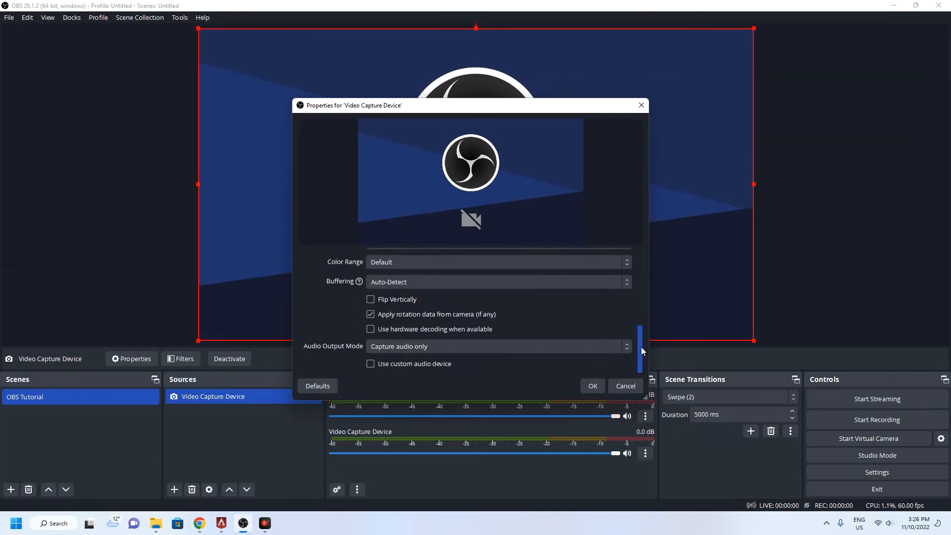
pyautogui.click(623, 390)
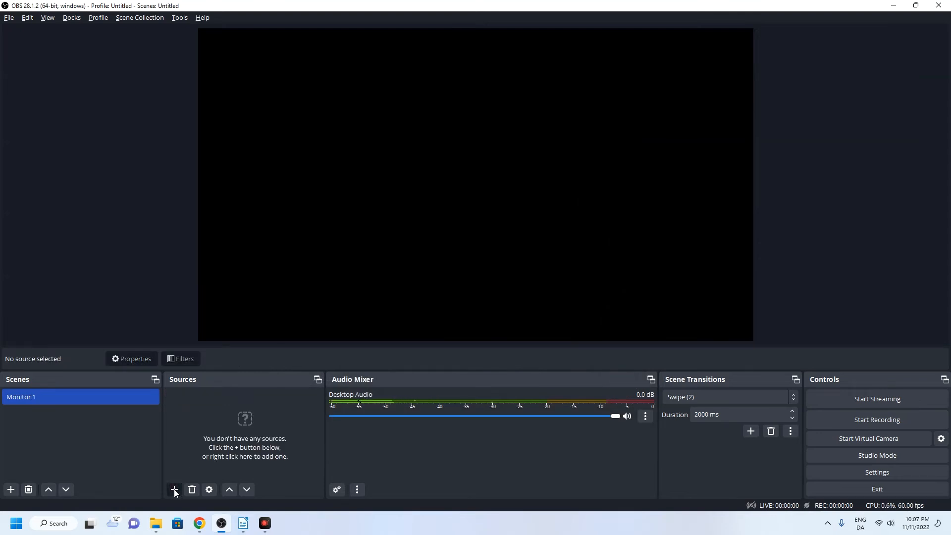
# Step: Add a Window Capture source with its default name to the Monitor 1 scene
pyautogui.click(174, 489)
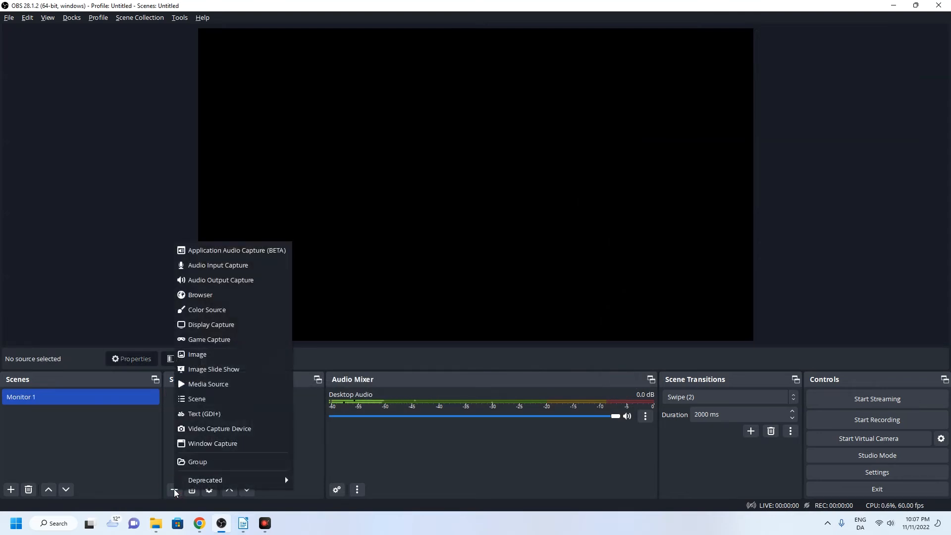
pyautogui.click(190, 444)
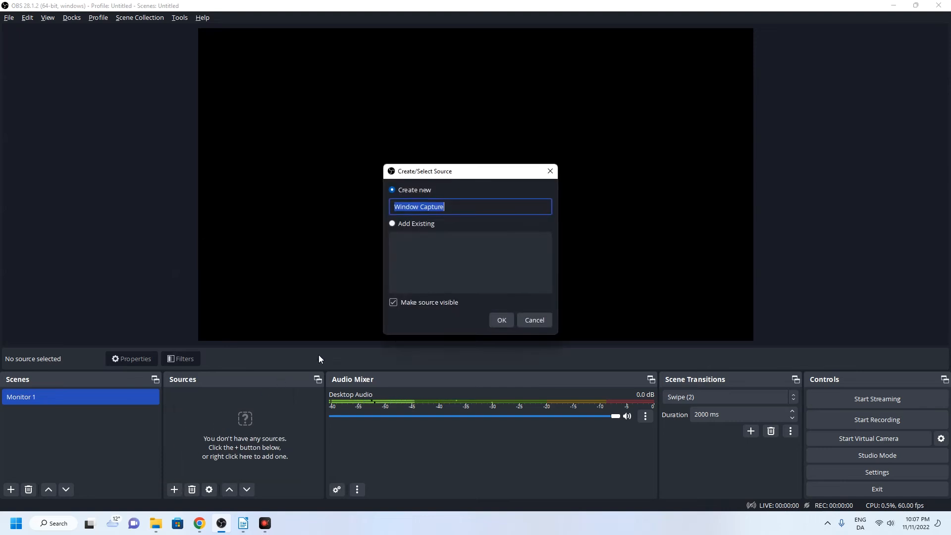
pyautogui.click(501, 322)
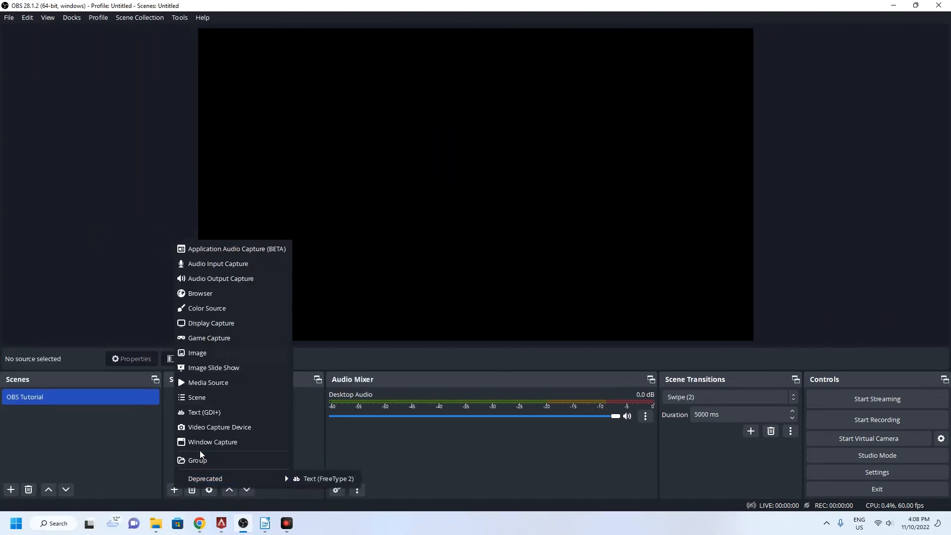
# Step: Add two groups to the sources of the OBS Tutorial scene
pyautogui.click(203, 460)
pyautogui.press('Return')
pyautogui.click(175, 490)
pyautogui.click(188, 470)
pyautogui.press('Return')
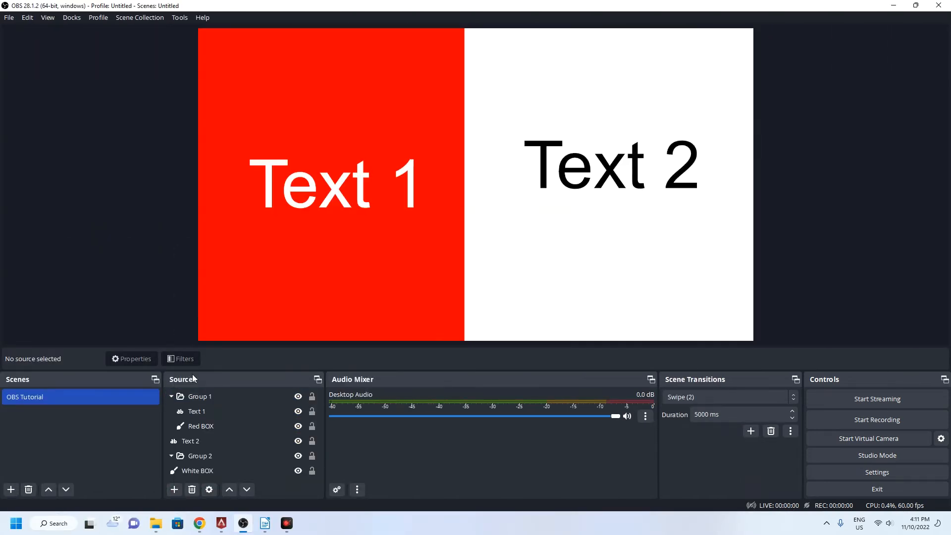
# Step: Move the Text 2 source into Group 2 and collapse the group
pyautogui.click(205, 427)
pyautogui.click(202, 440)
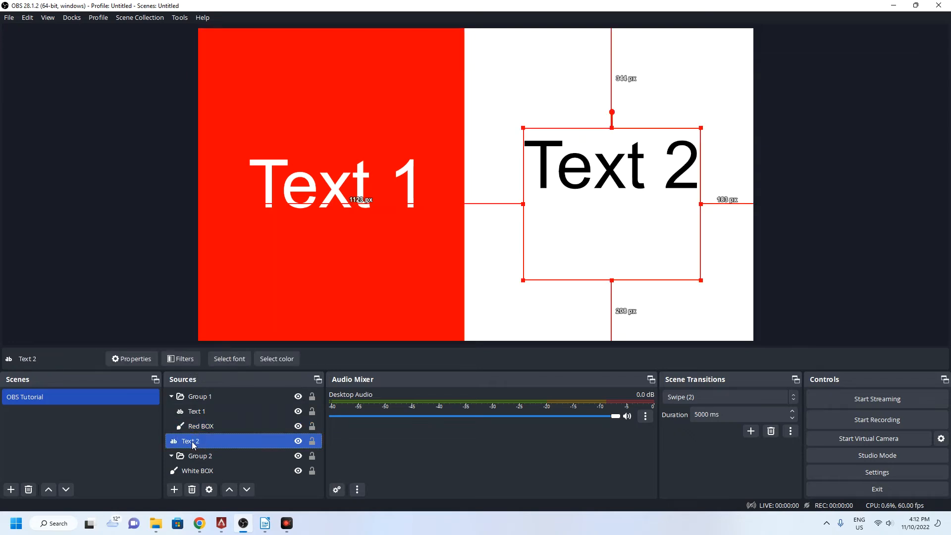
pyautogui.moveTo(193, 444); pyautogui.dragTo(173, 452)
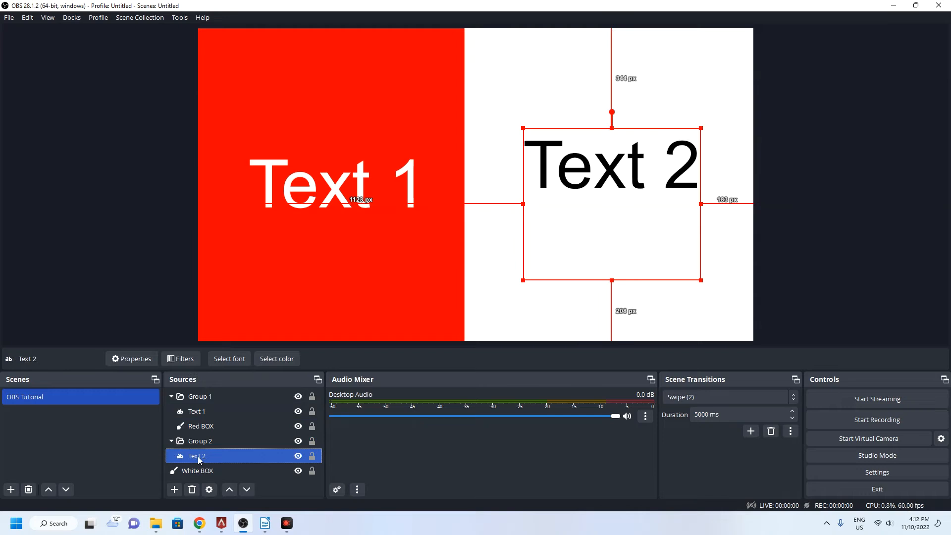
pyautogui.click(174, 445)
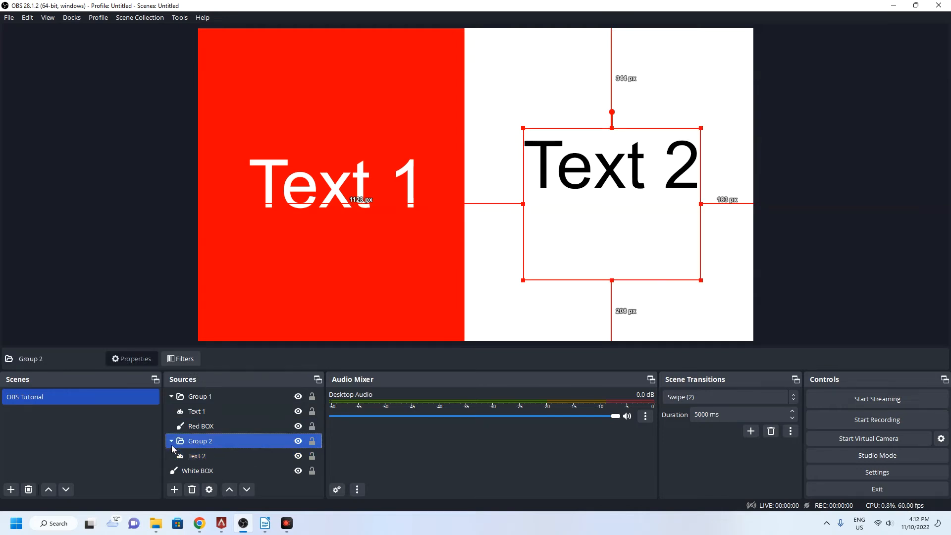
pyautogui.click(172, 444)
# Step: Move the White BOX source into Group 2
pyautogui.click(197, 454)
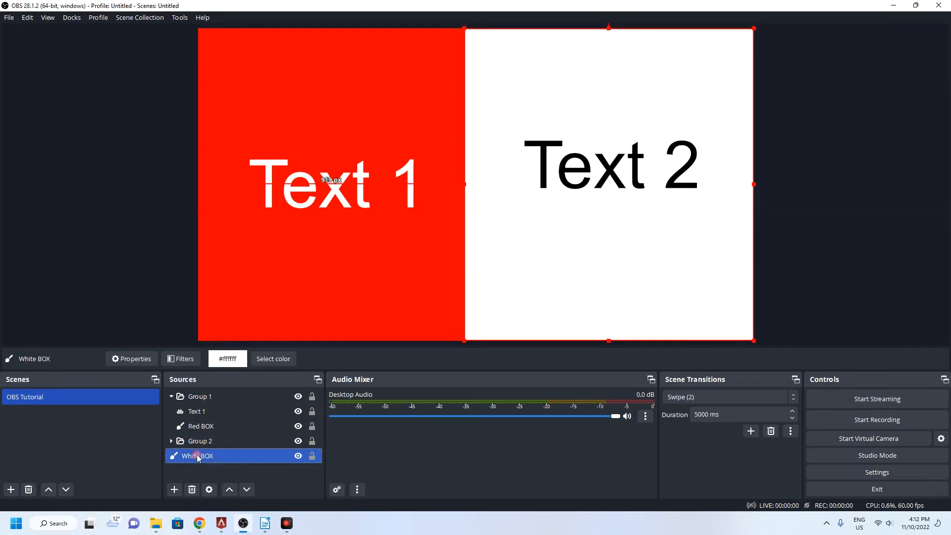
pyautogui.moveTo(197, 454); pyautogui.dragTo(169, 440)
pyautogui.click(171, 442)
pyautogui.click(171, 442)
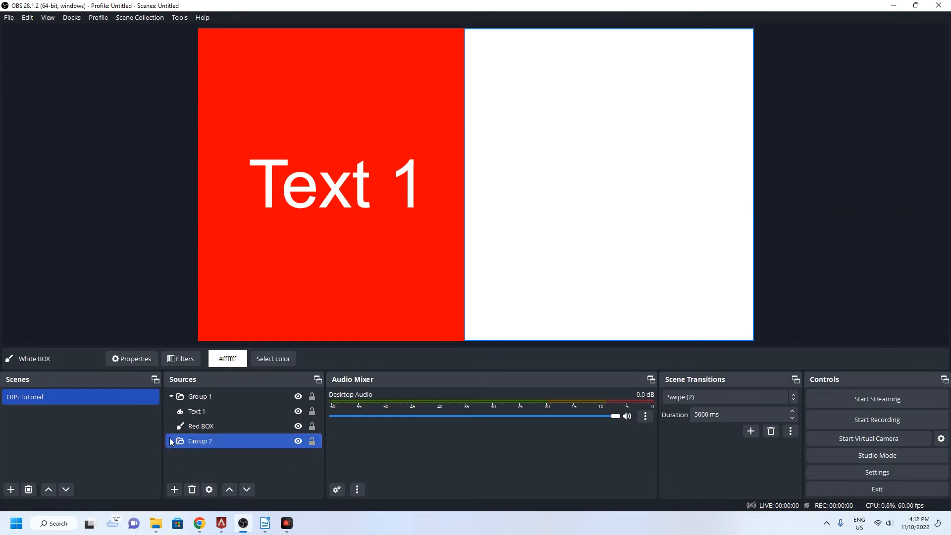
# Step: Collapse and expand the groups, and place Text 2 above White BOX inside Group 2
pyautogui.click(171, 397)
pyautogui.click(169, 397)
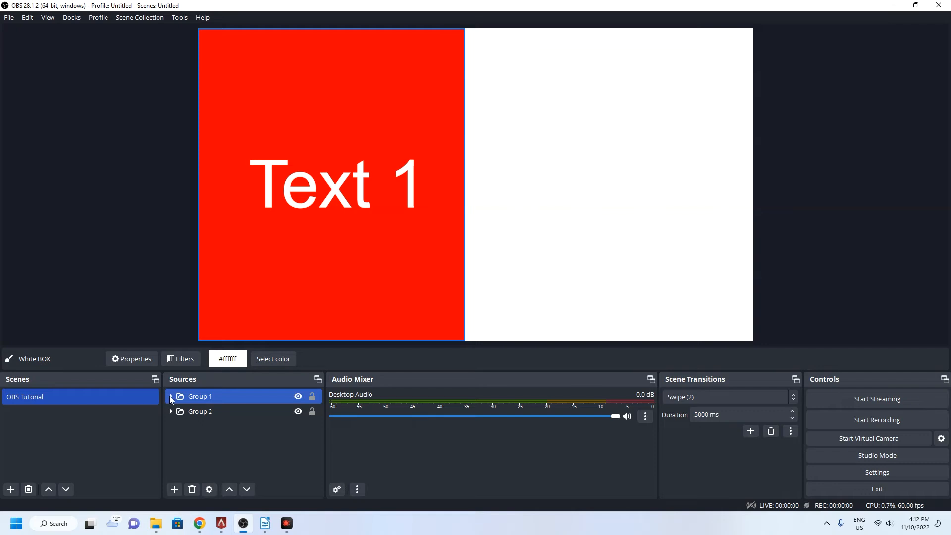
pyautogui.click(174, 441)
pyautogui.click(172, 441)
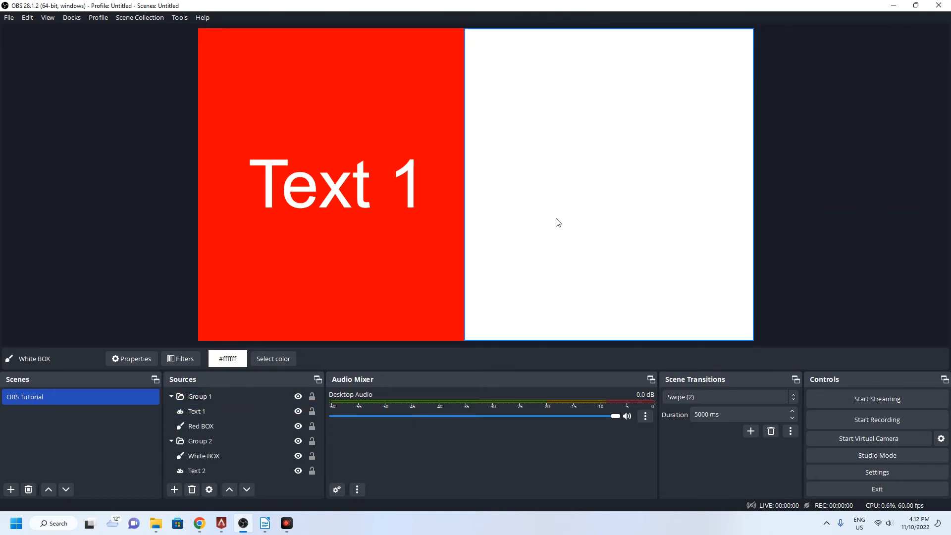
pyautogui.click(197, 471)
pyautogui.moveTo(197, 473); pyautogui.dragTo(196, 453)
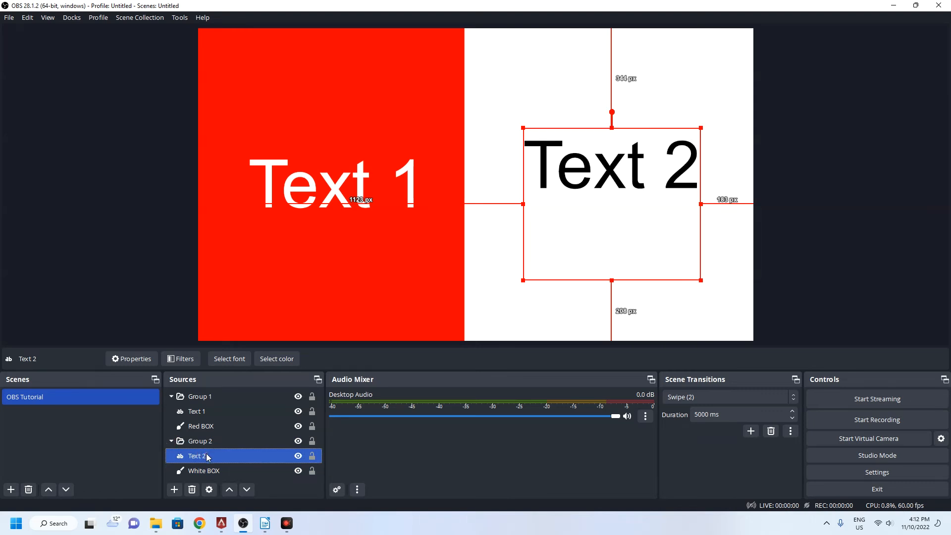
# Step: Hide and show again Group 1, Group 2 and the Text 2 source one after another
pyautogui.click(297, 396)
pyautogui.click(298, 396)
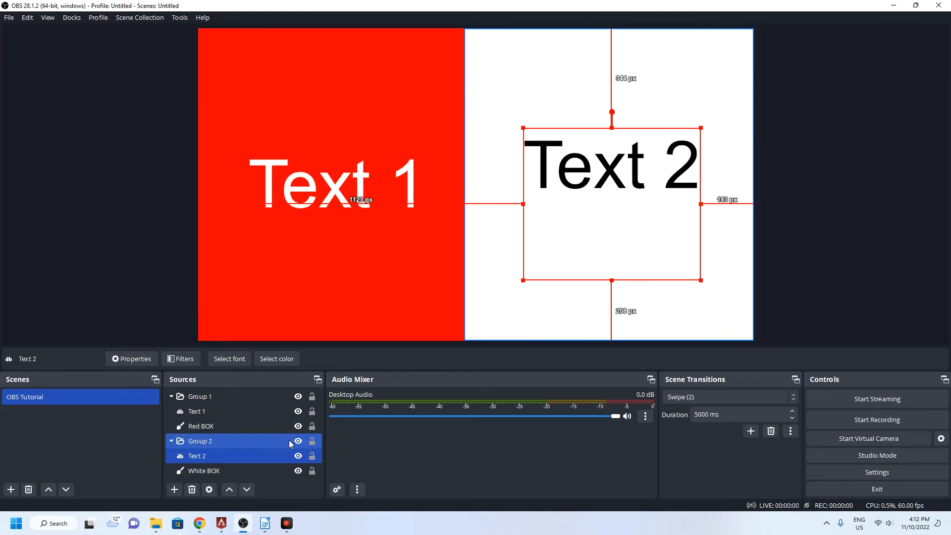
pyautogui.click(288, 440)
pyautogui.click(298, 441)
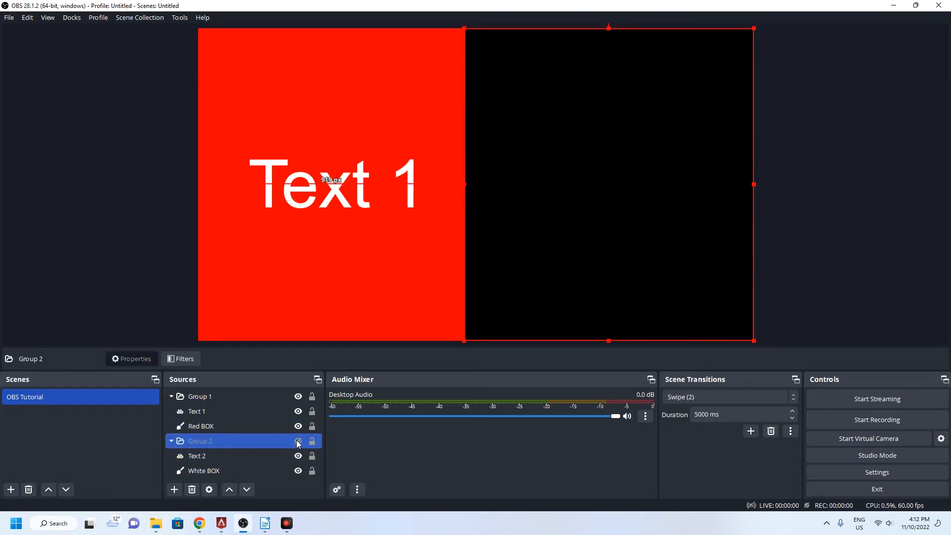
pyautogui.click(298, 441)
pyautogui.click(299, 454)
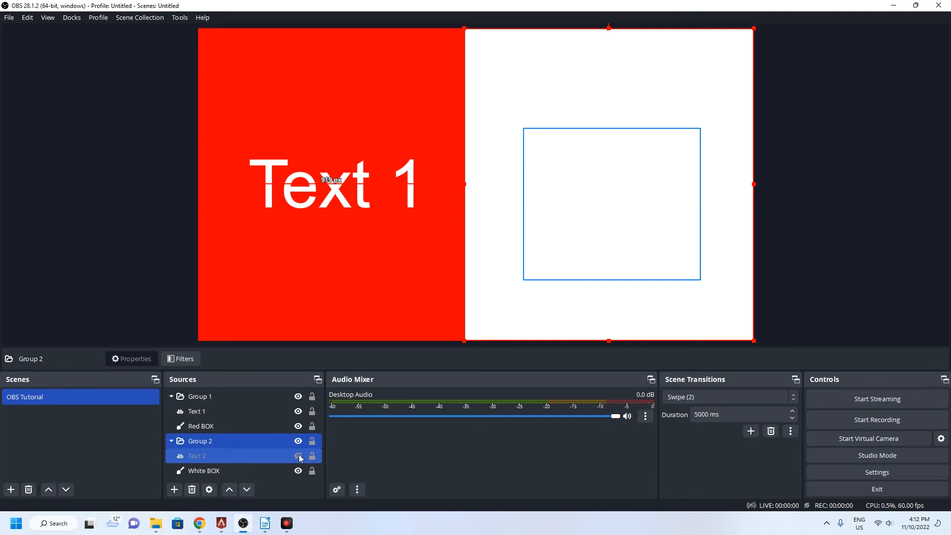
pyautogui.click(298, 455)
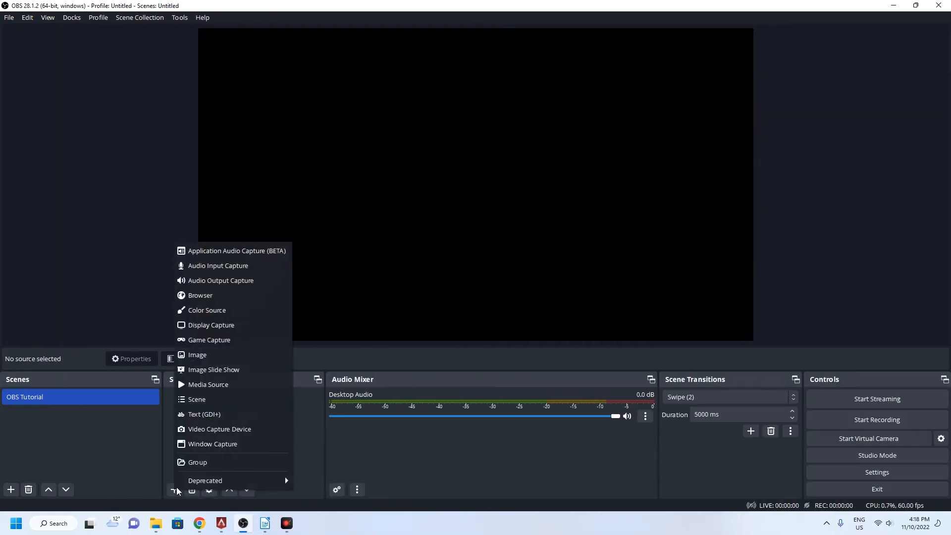
pyautogui.click(202, 298)
pyautogui.click(501, 320)
pyautogui.moveTo(426, 275); pyautogui.dragTo(478, 276)
pyautogui.press('BackSpace')
pyautogui.press('Return')
# Step: Enlarge and stretch the Browser source so it fills the whole canvas
pyautogui.moveTo(429, 202); pyautogui.dragTo(565, 339)
pyautogui.moveTo(615, 184); pyautogui.dragTo(754, 175)
pyautogui.click(201, 420)
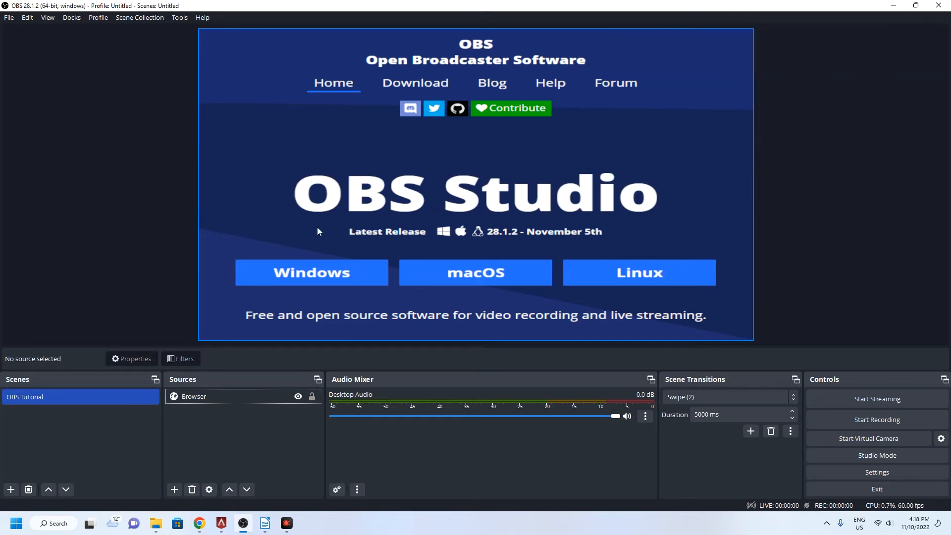
# Step: Change the Browser source's URL to amazon.com
pyautogui.click(174, 490)
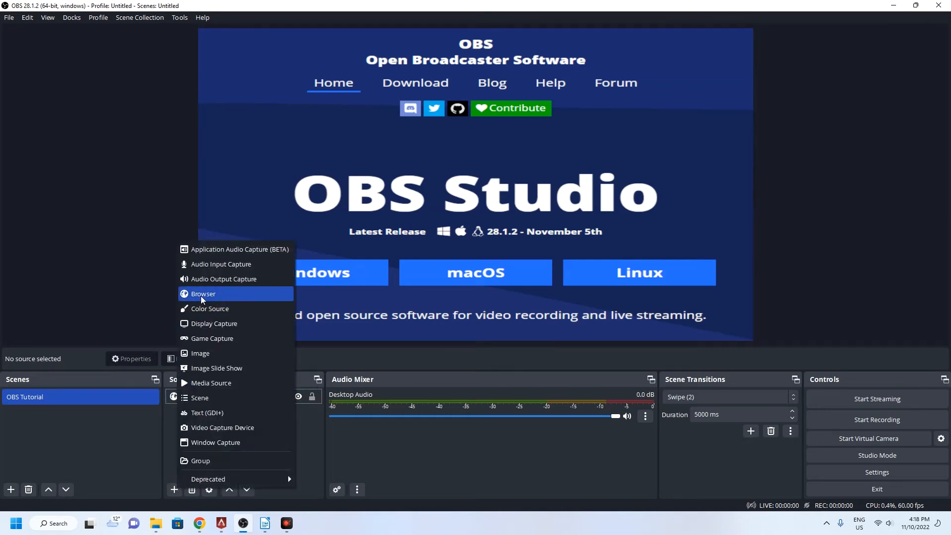
pyautogui.click(155, 412)
pyautogui.doubleClick(193, 397)
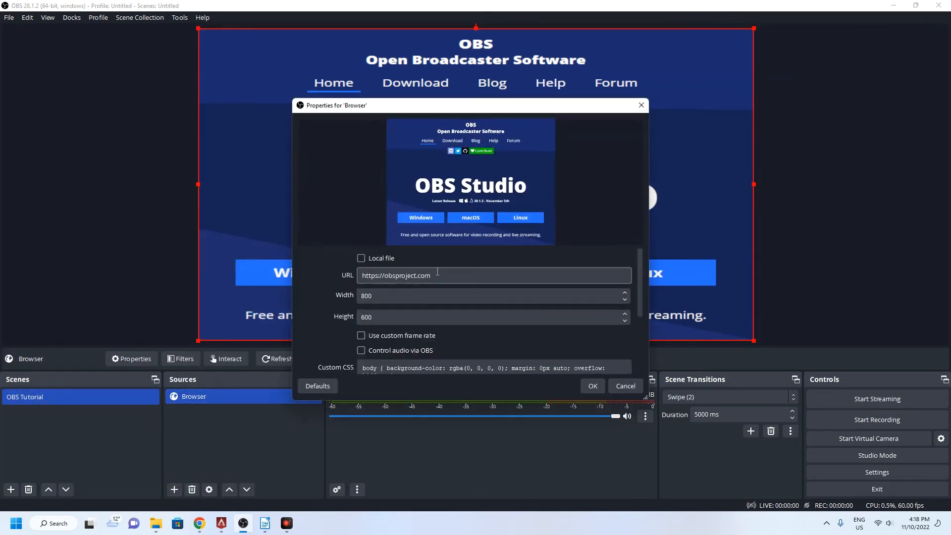
pyautogui.write('amazon.com')
pyautogui.press('Return')
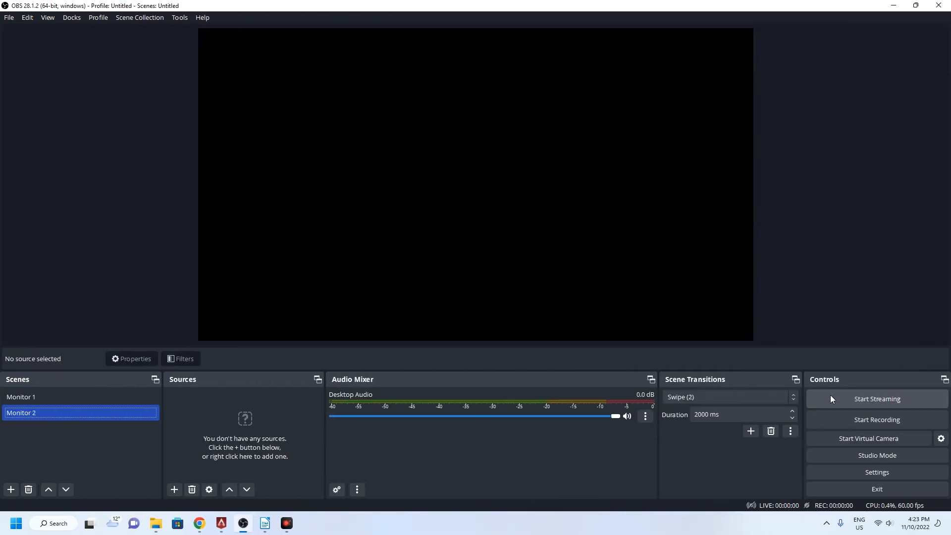
# Step: Start and stop a short recording, and try to start streaming
pyautogui.click(829, 419)
pyautogui.click(830, 419)
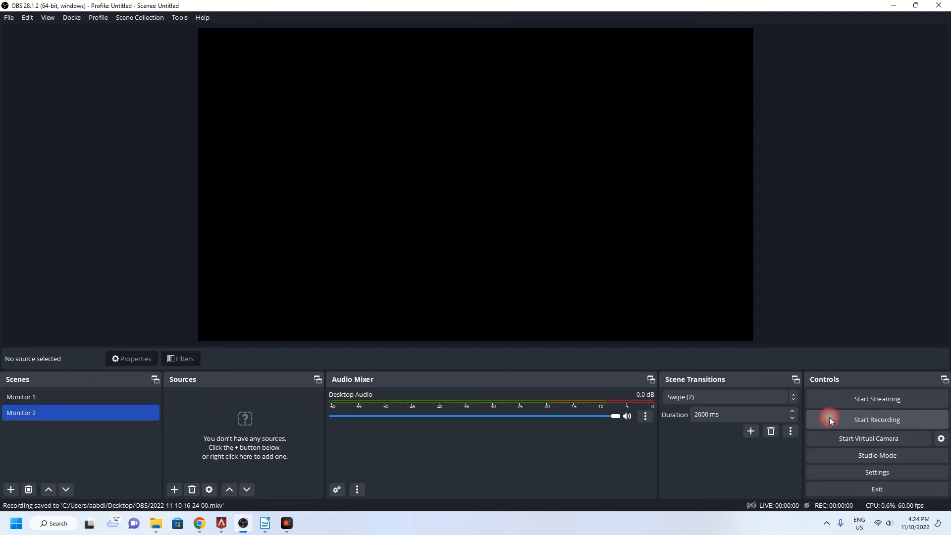
pyautogui.click(831, 400)
pyautogui.click(564, 279)
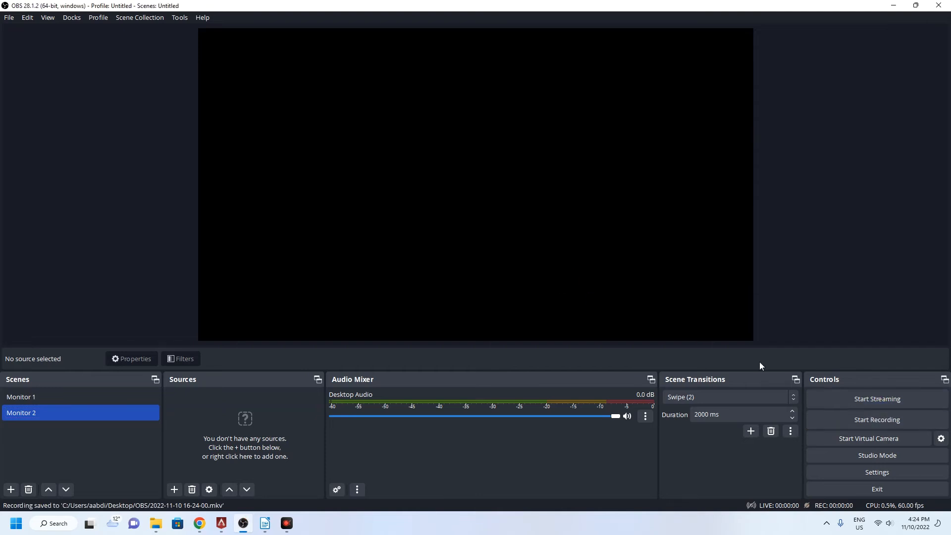
# Step: Start and stop the virtual camera, and switch Studio Mode on and off
pyautogui.click(828, 439)
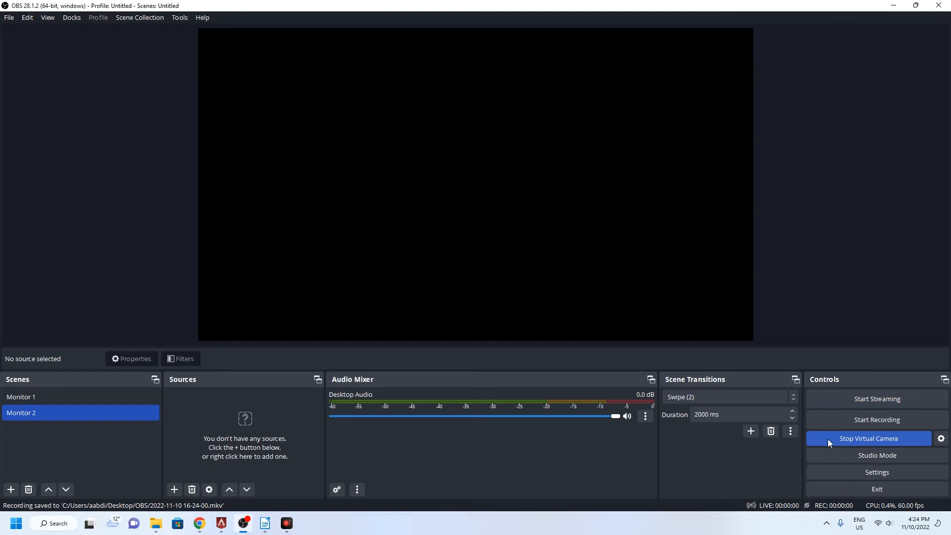
pyautogui.click(828, 439)
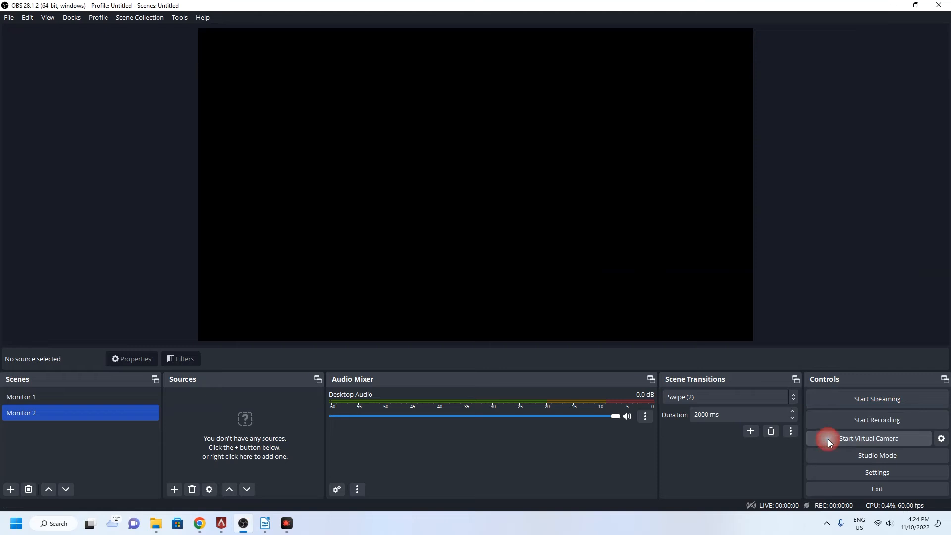
pyautogui.click(827, 453)
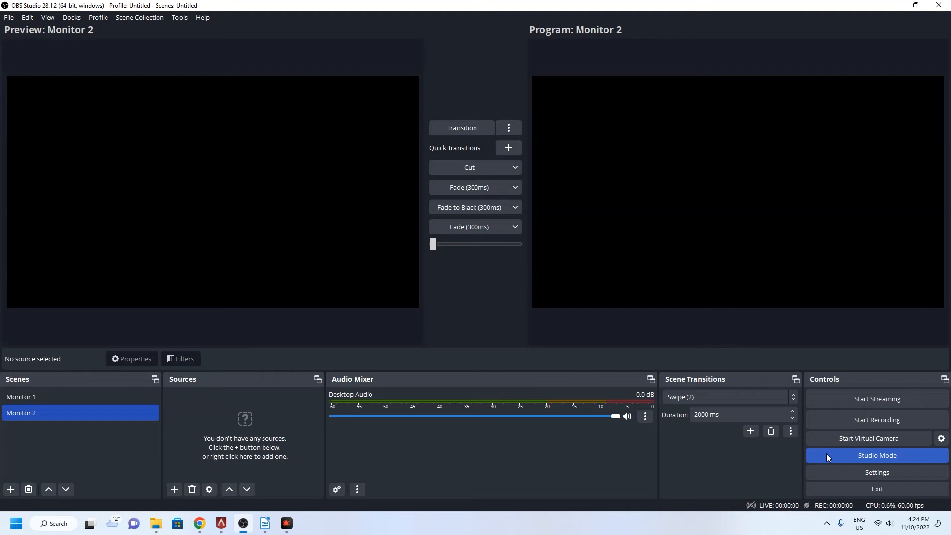
pyautogui.click(826, 453)
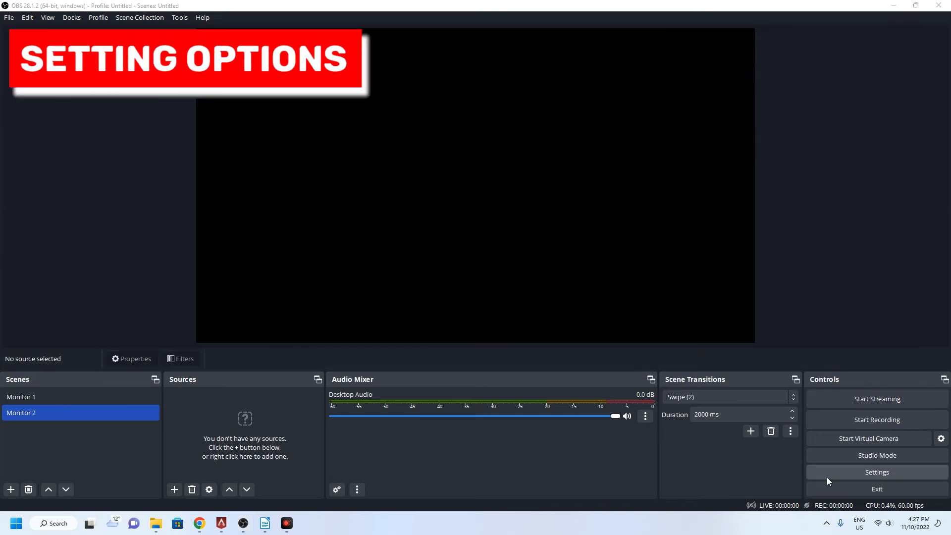
# Step: Open the settings window, close it without changes, and open it again
pyautogui.click(828, 477)
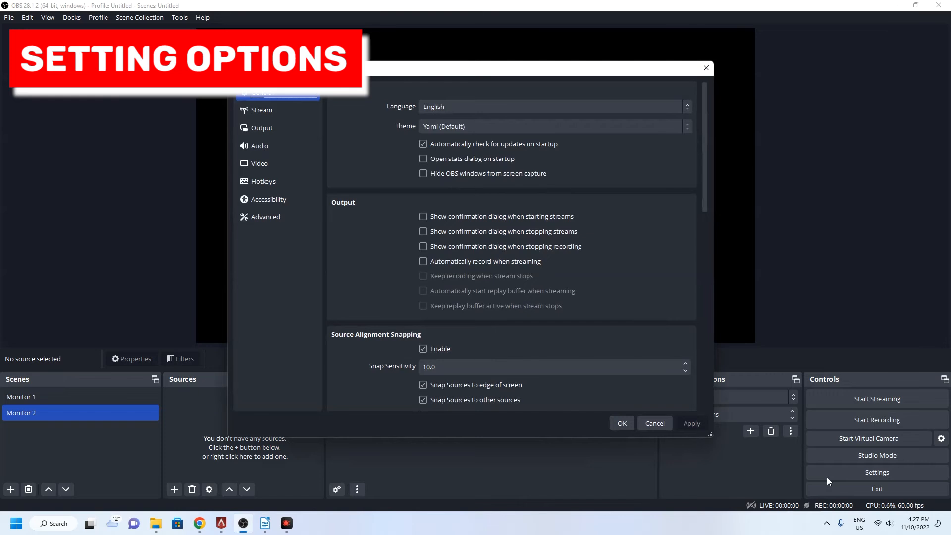
pyautogui.click(647, 426)
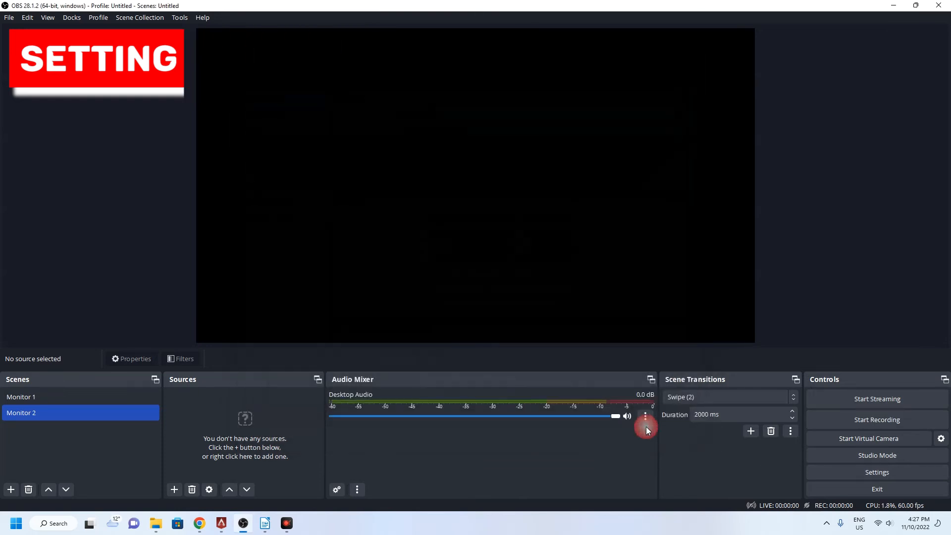
pyautogui.click(7, 19)
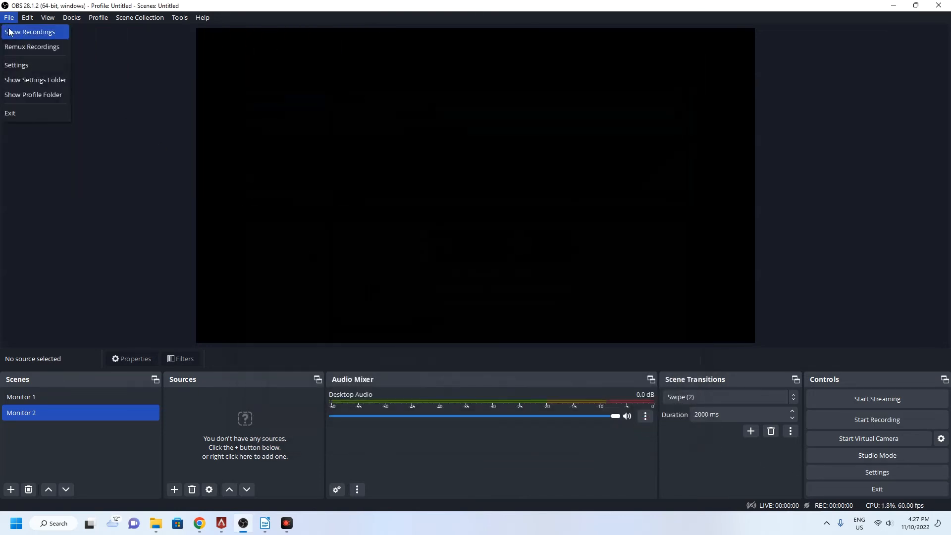
pyautogui.click(19, 67)
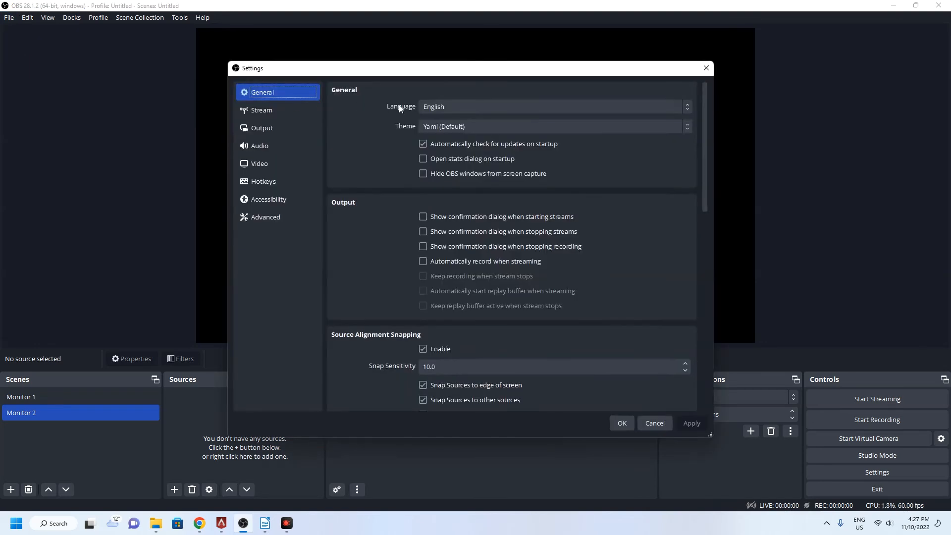
# Step: Try the Rachni and System themes for the interface
pyautogui.click(426, 127)
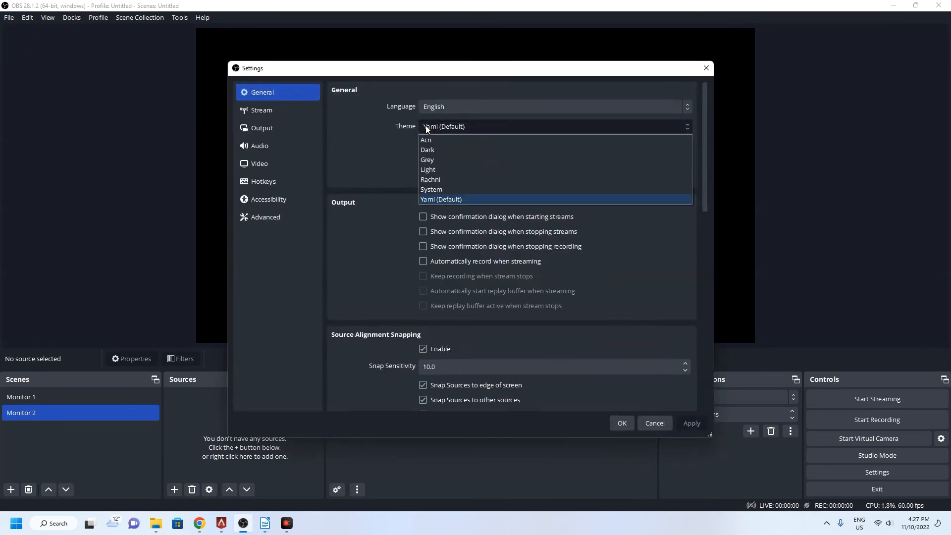
pyautogui.click(441, 178)
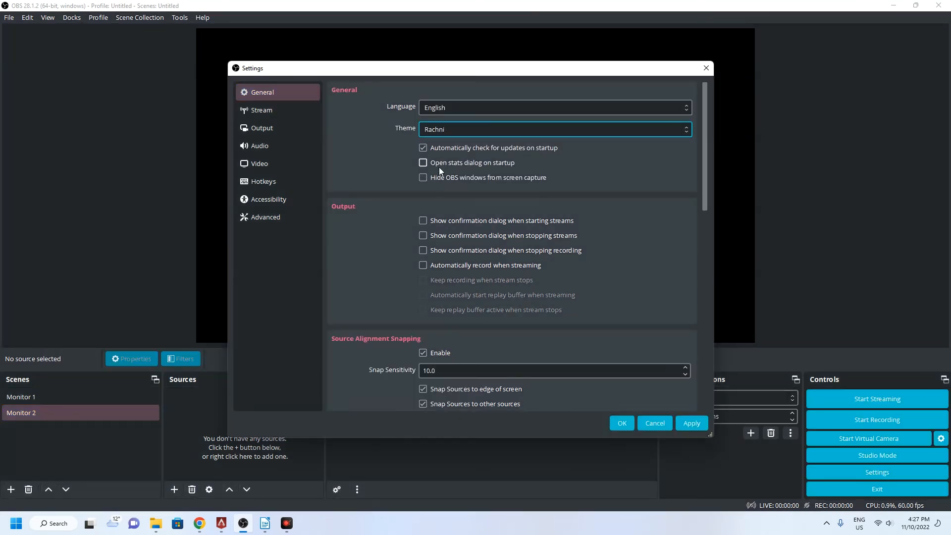
pyautogui.click(441, 131)
pyautogui.click(435, 190)
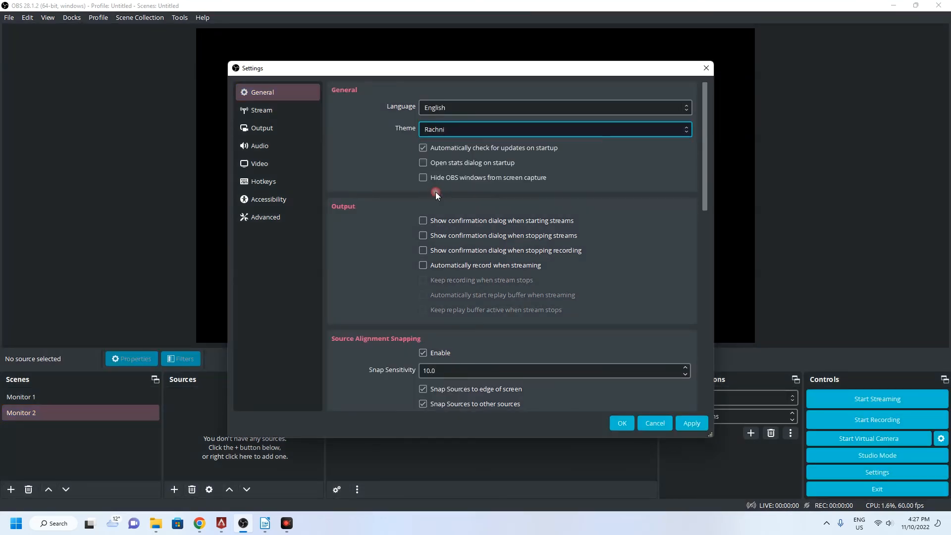
# Step: Set the interface theme back to Yami (Default) and apply the settings
pyautogui.click(432, 111)
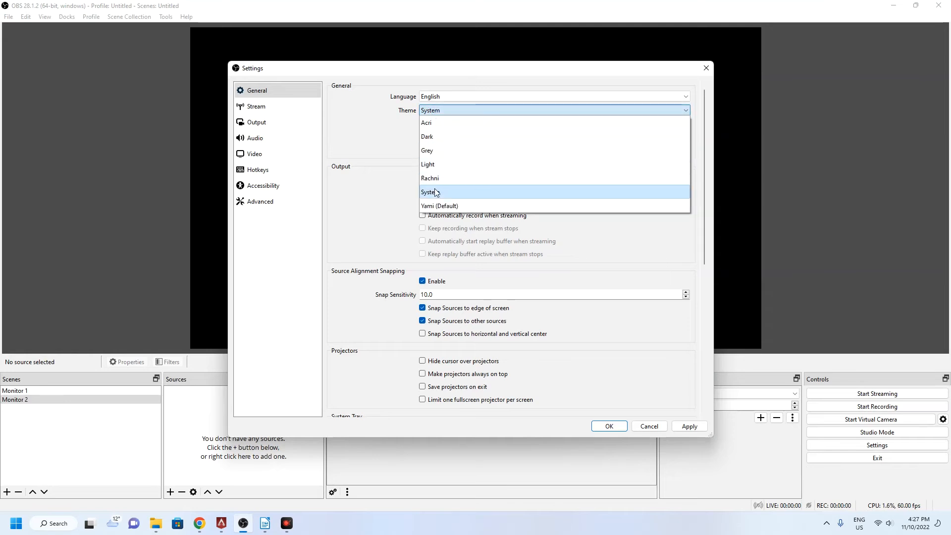
pyautogui.click(436, 206)
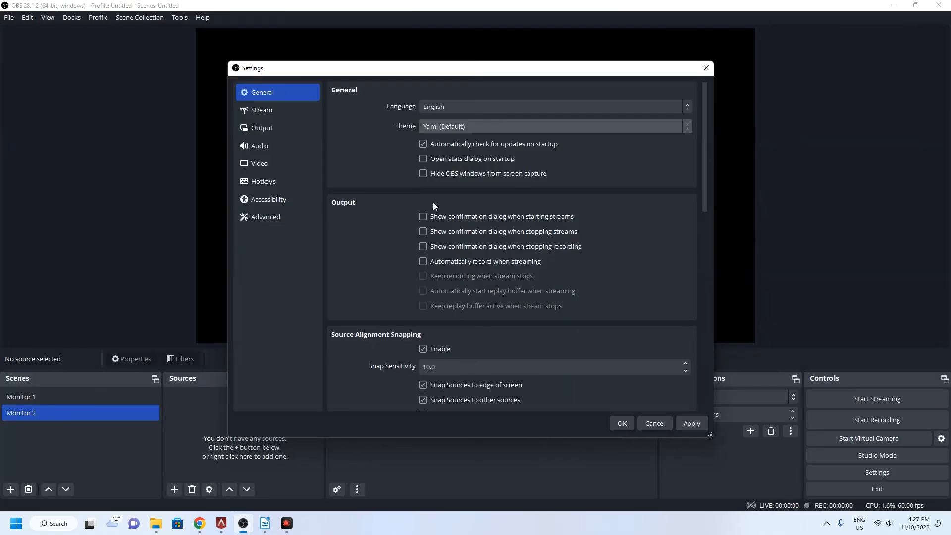
pyautogui.click(692, 426)
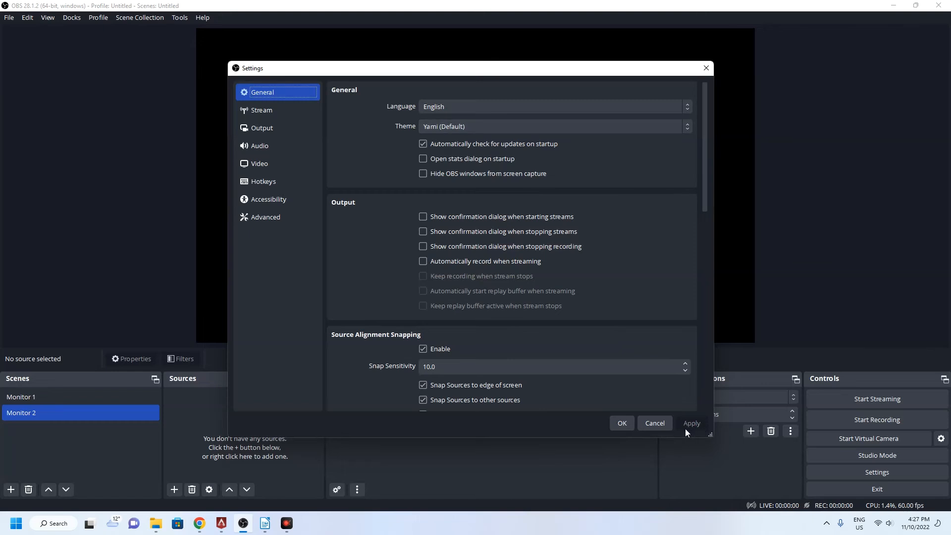
# Step: View the available streaming services in the stream settings, keeping Twitch selected
pyautogui.click(279, 116)
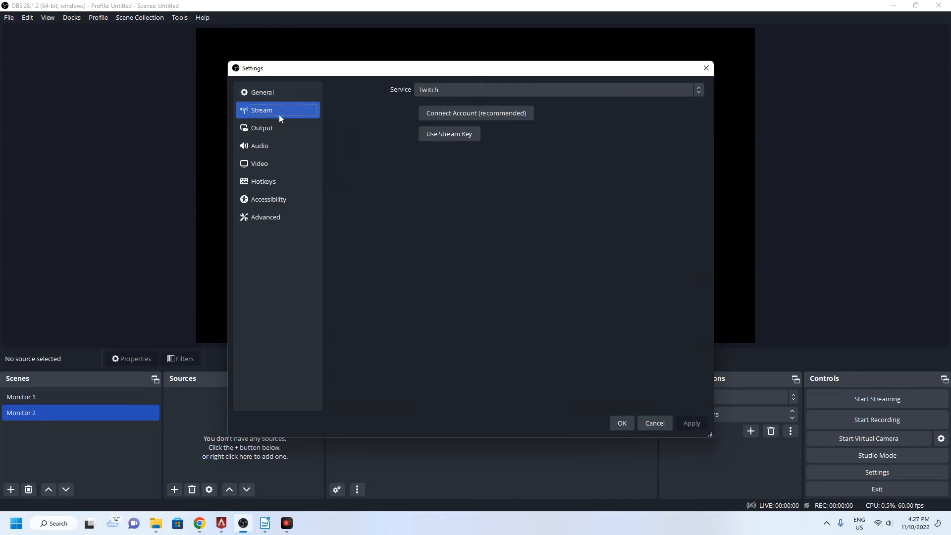
pyautogui.click(438, 91)
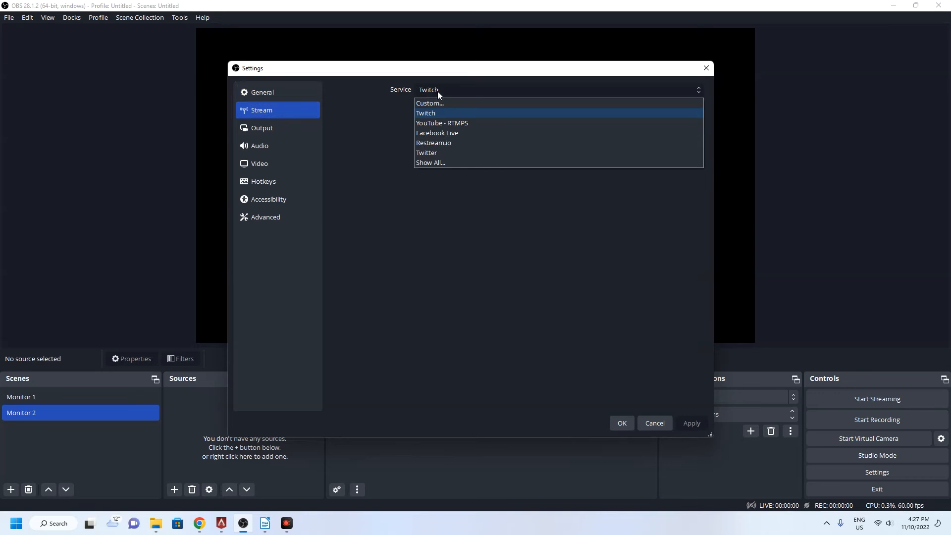
pyautogui.click(410, 174)
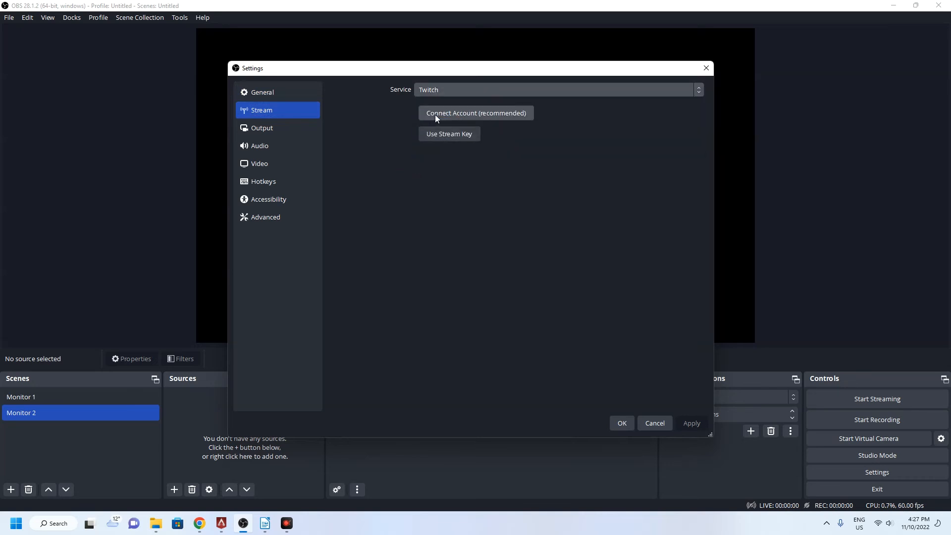
# Step: In the output settings, view the recording folder chooser without changing the path, and choose mkv as the recording format
pyautogui.click(283, 130)
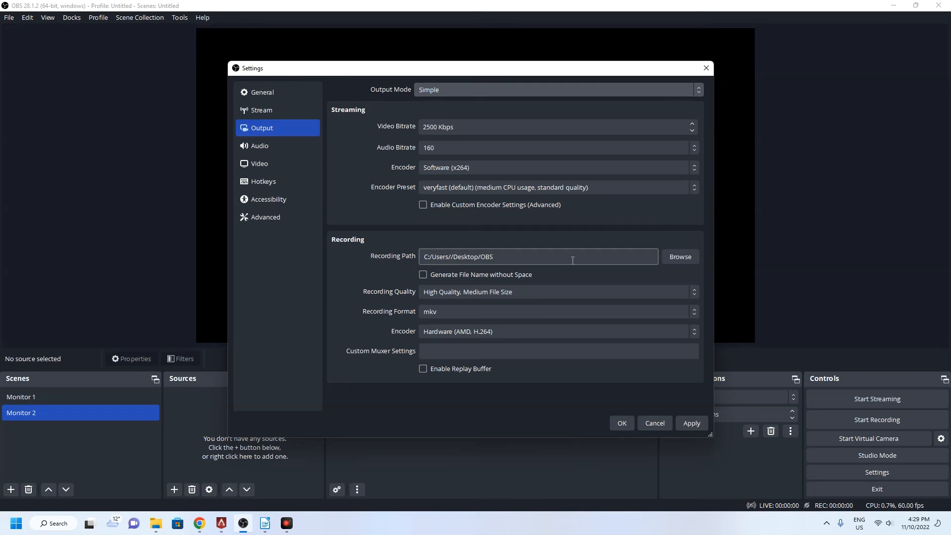
pyautogui.click(680, 257)
pyautogui.press('Escape')
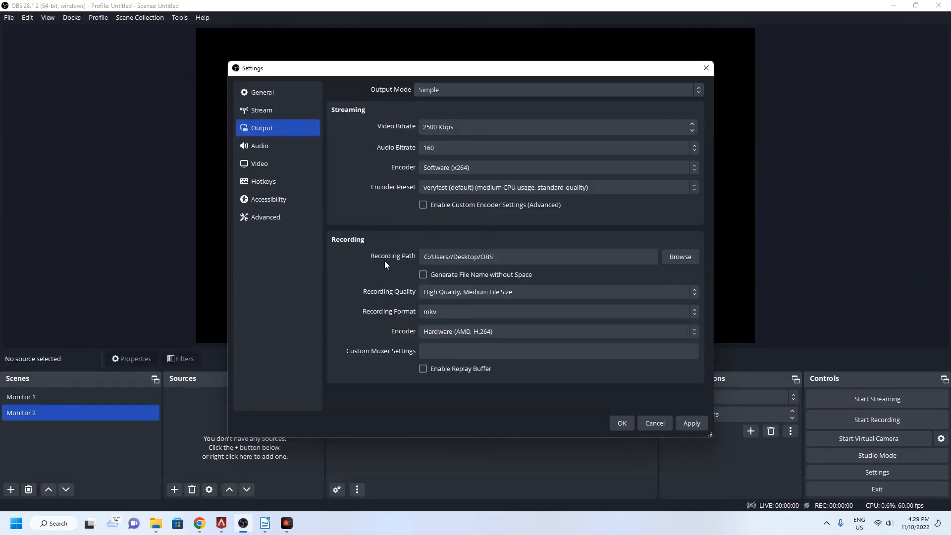
pyautogui.click(431, 313)
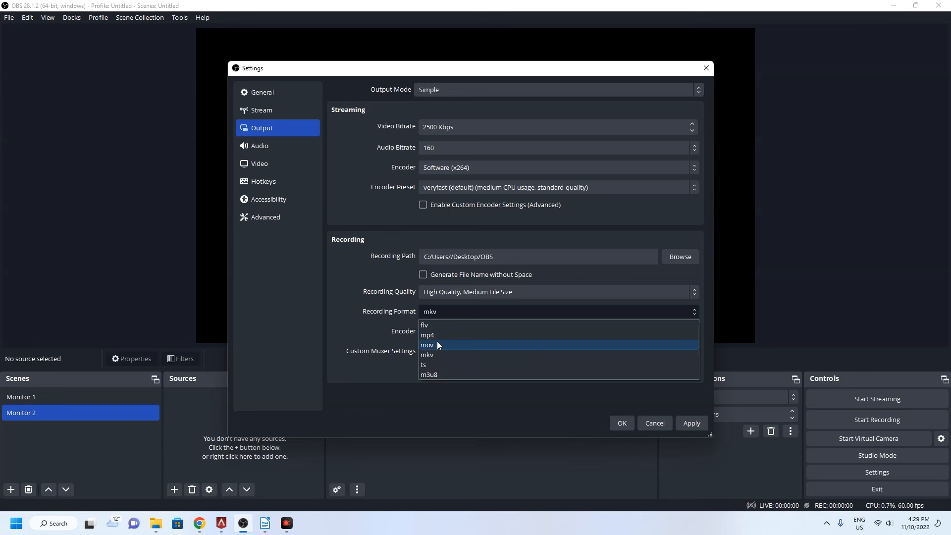
pyautogui.click(432, 357)
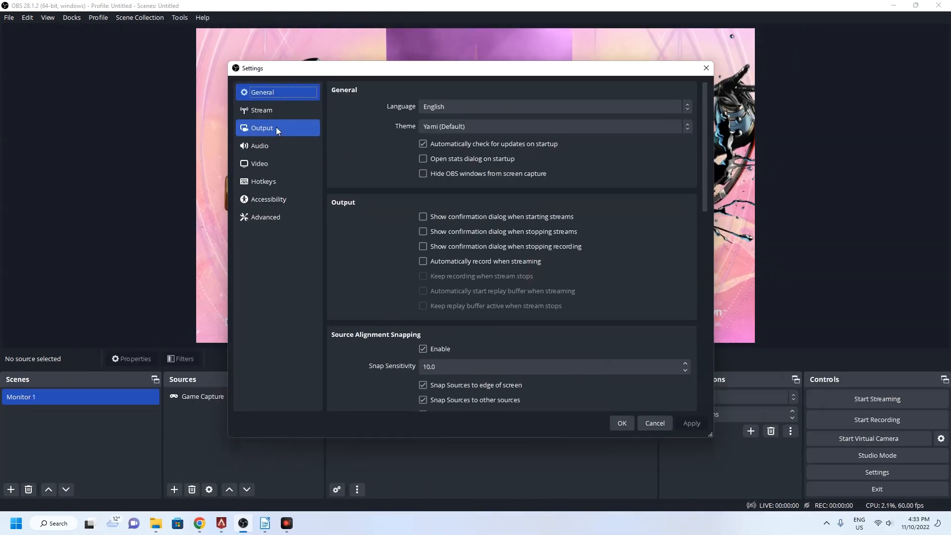
# Step: Review the recording format choices in the output settings and close the settings without changes
pyautogui.click(275, 128)
pyautogui.click(436, 311)
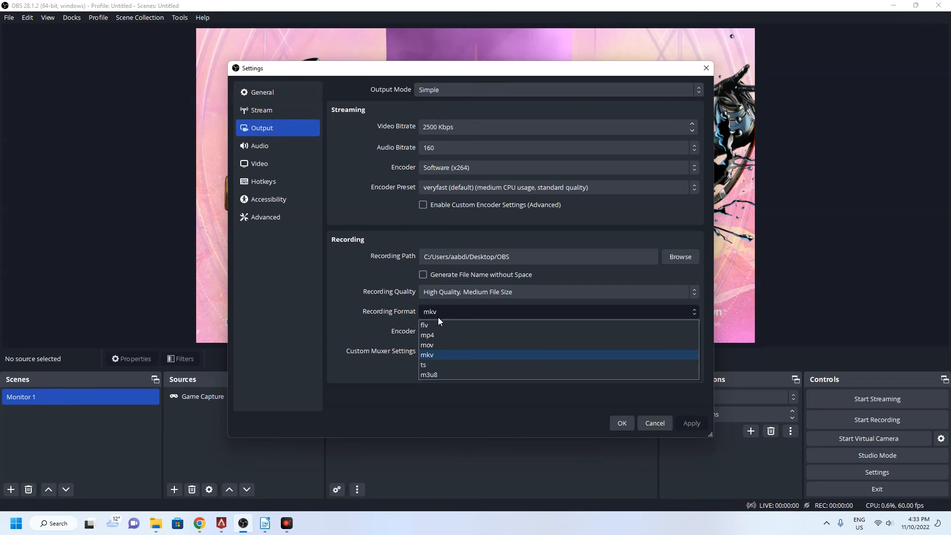
pyautogui.click(653, 421)
# Step: Remux the OBS Studio Tutorial.mkv recording to an MP4 file and close the remux window
pyautogui.click(9, 17)
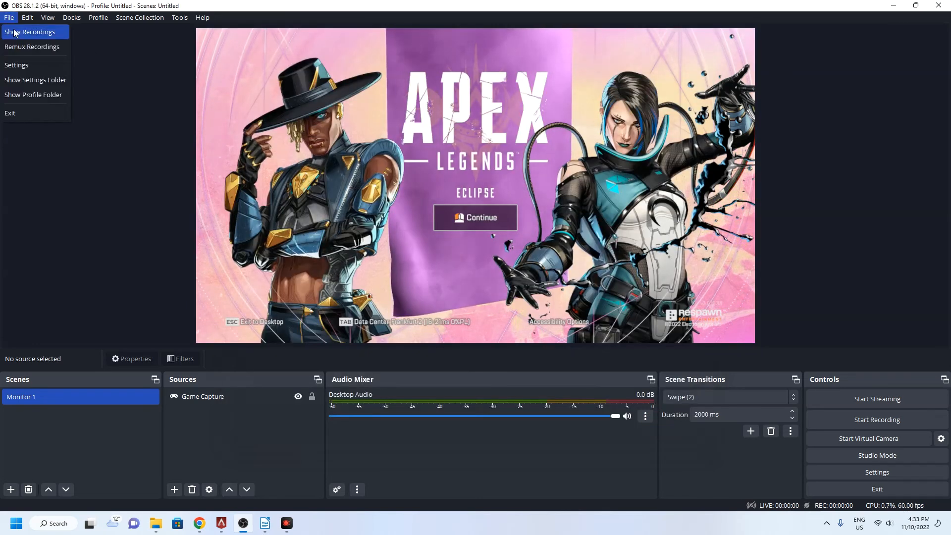
pyautogui.click(54, 48)
pyautogui.click(465, 198)
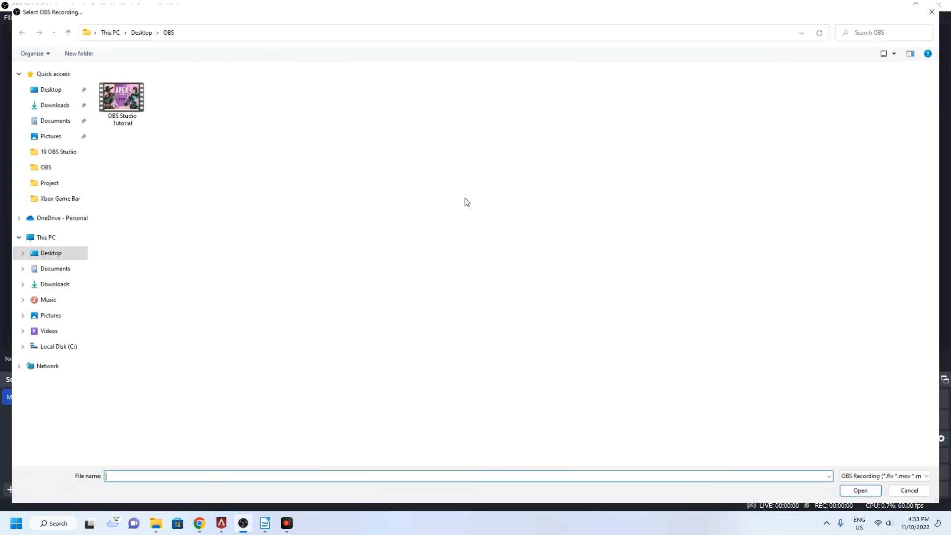
pyautogui.doubleClick(127, 102)
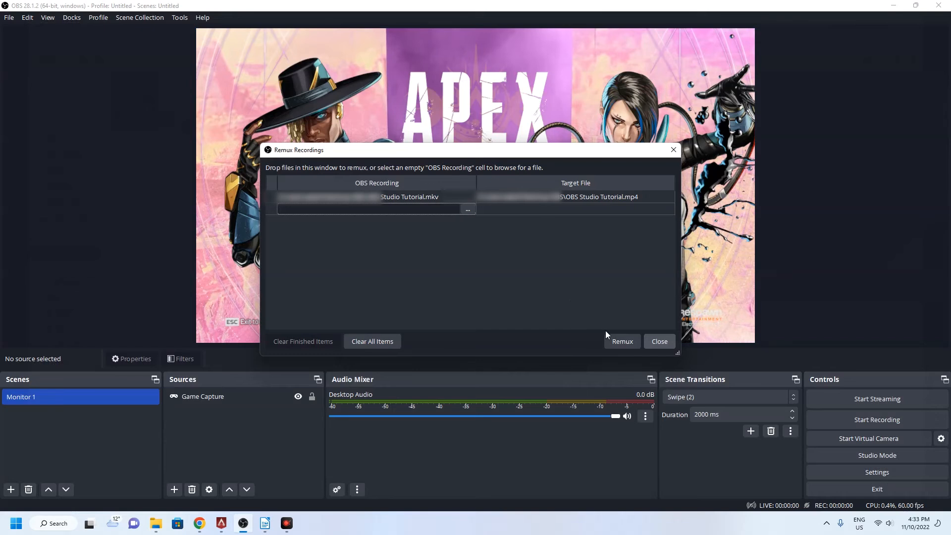
pyautogui.click(623, 344)
pyautogui.click(495, 264)
pyautogui.click(660, 342)
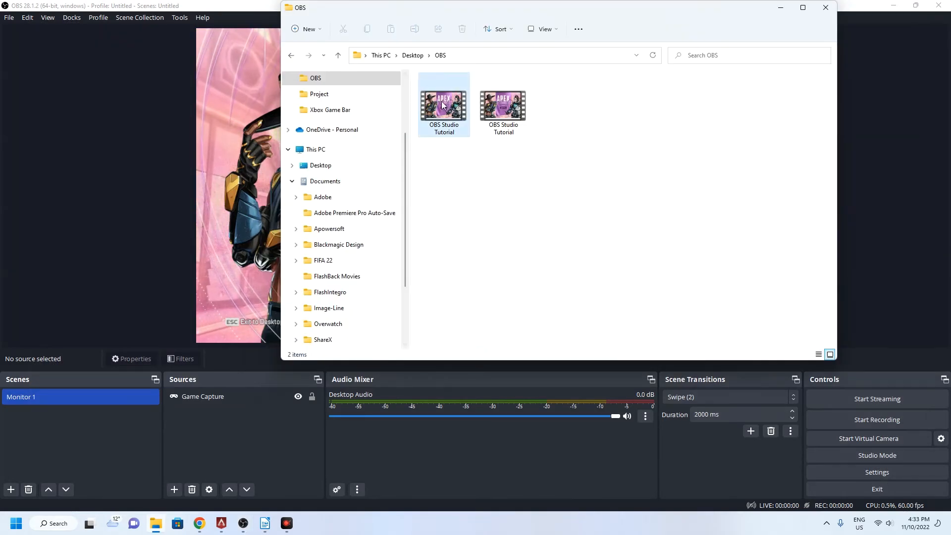
# Step: Check the file type of both OBS Studio Tutorial recordings in the OBS folder through their properties
pyautogui.rightClick(442, 102)
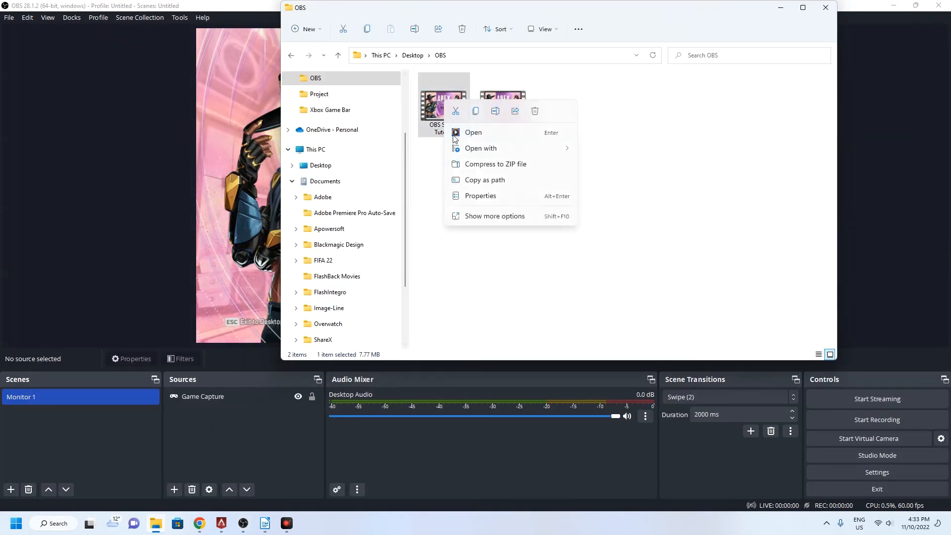
pyautogui.click(480, 196)
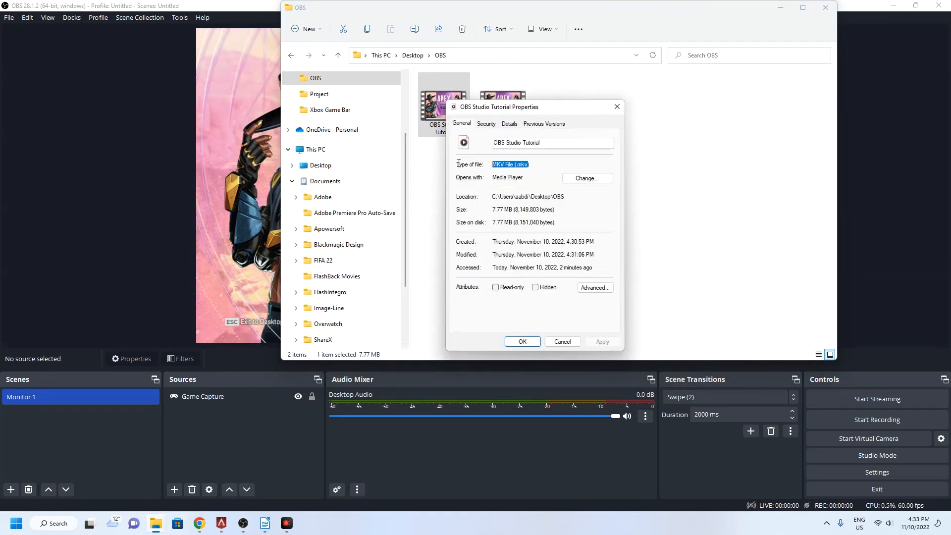
pyautogui.click(617, 108)
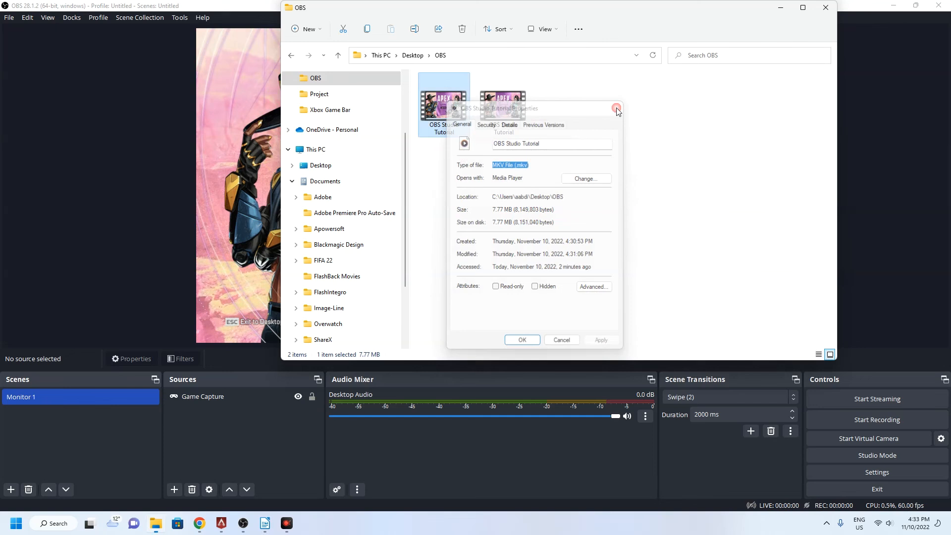
pyautogui.rightClick(505, 116)
pyautogui.click(540, 211)
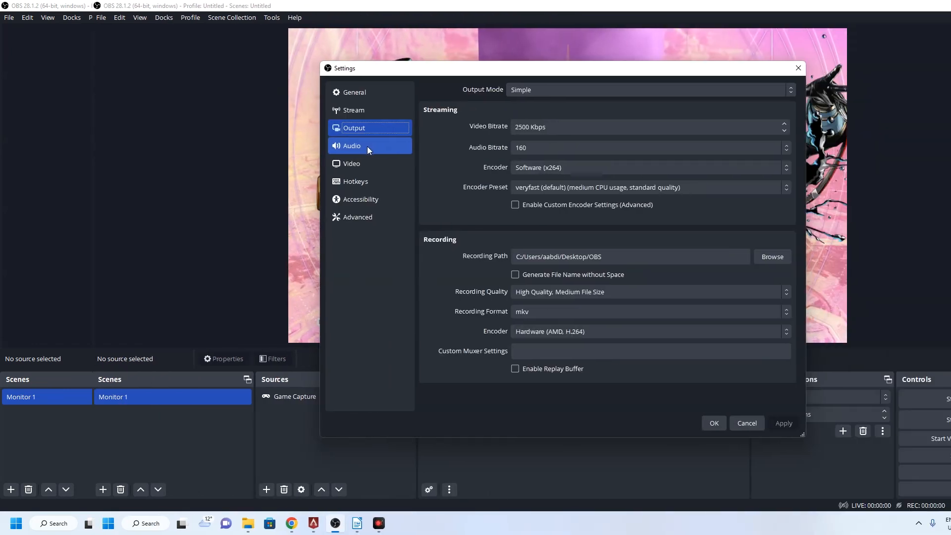
# Step: Set the Mic/Auxiliary Audio device to Default in the audio settings
pyautogui.click(275, 146)
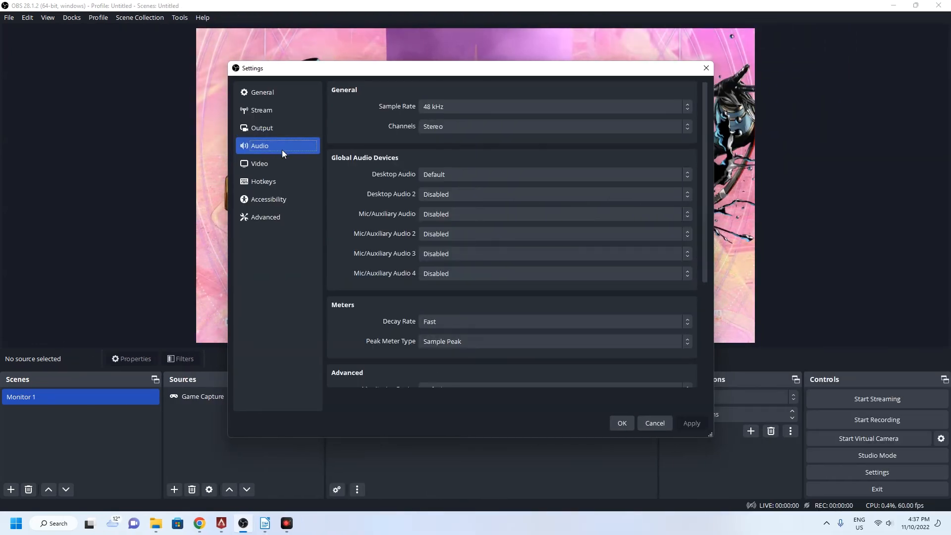
pyautogui.click(366, 216)
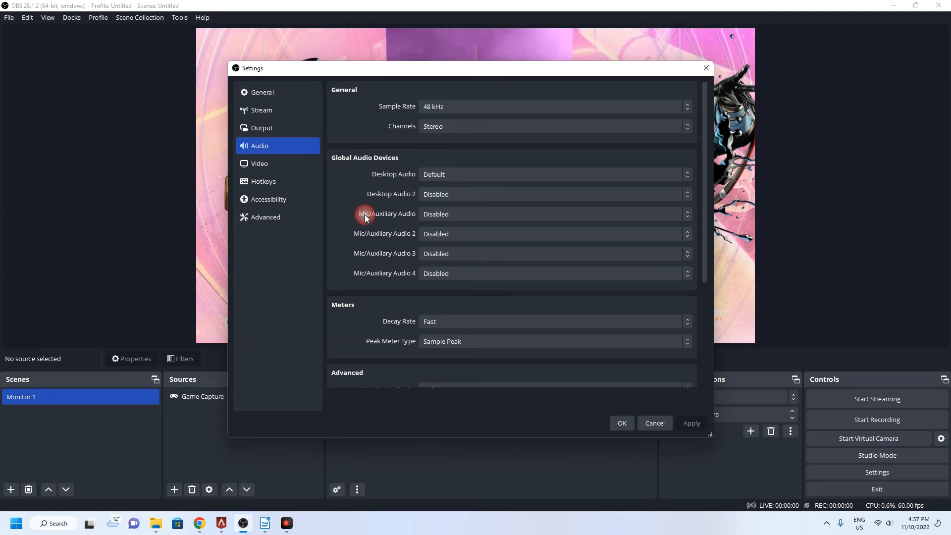
pyautogui.click(433, 216)
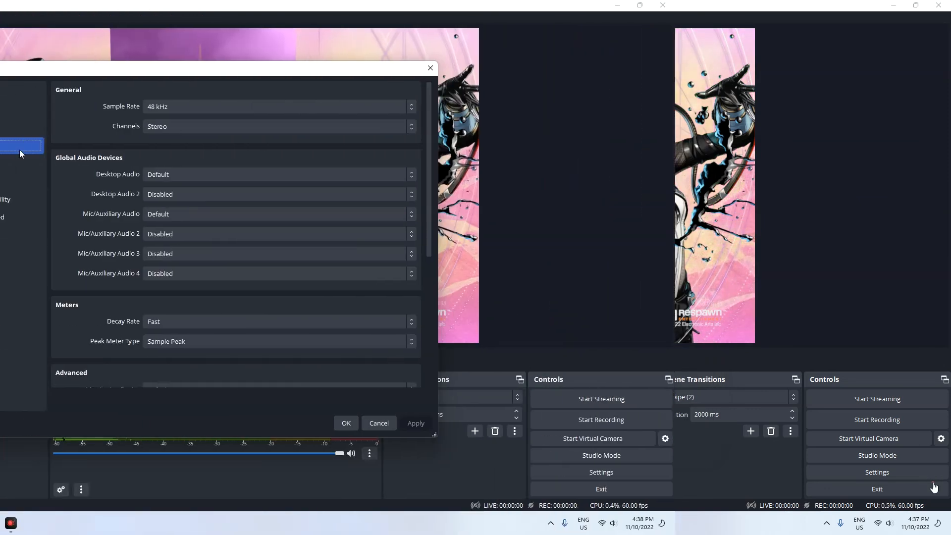
# Step: View the base canvas resolution choices in the video settings, and examine the monitor's resolution in the Windows display settings
pyautogui.click(296, 160)
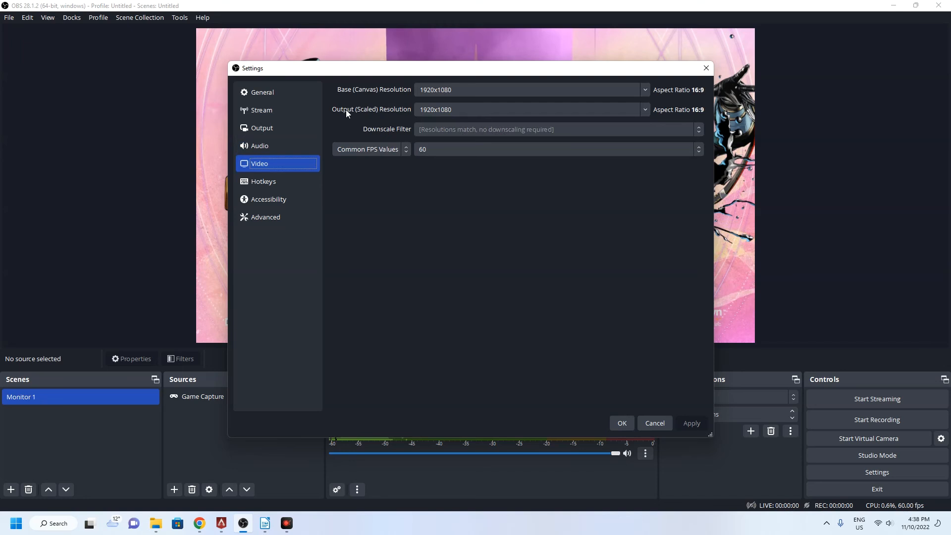
pyautogui.click(645, 91)
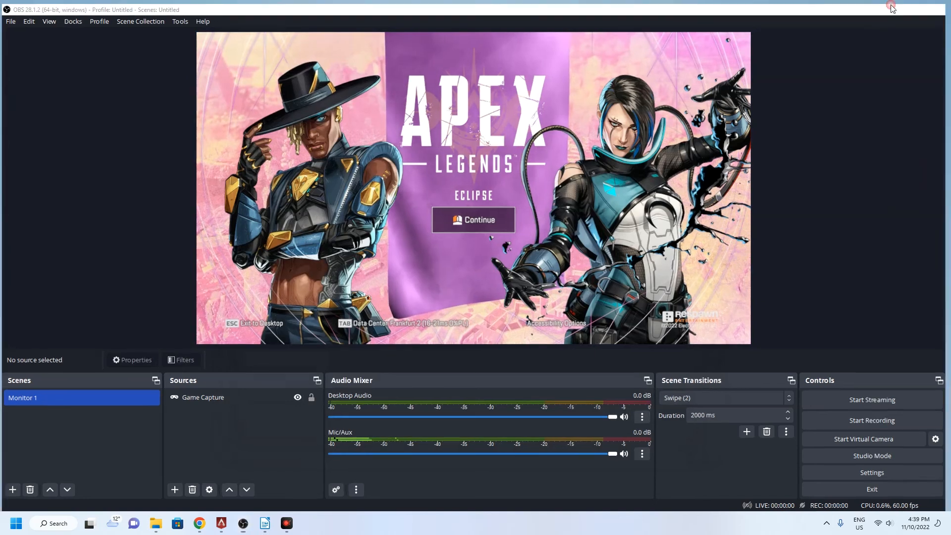
pyautogui.click(891, 6)
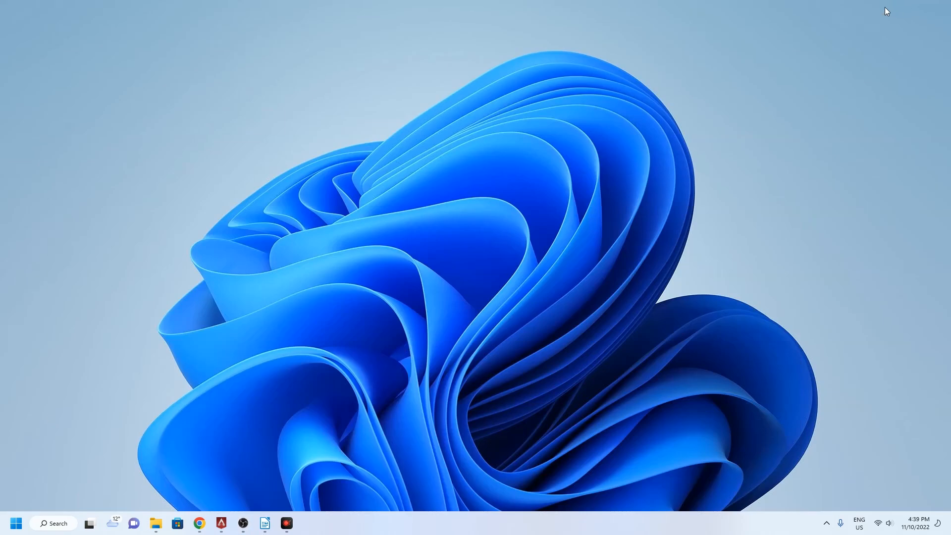
pyautogui.rightClick(424, 221)
pyautogui.click(475, 319)
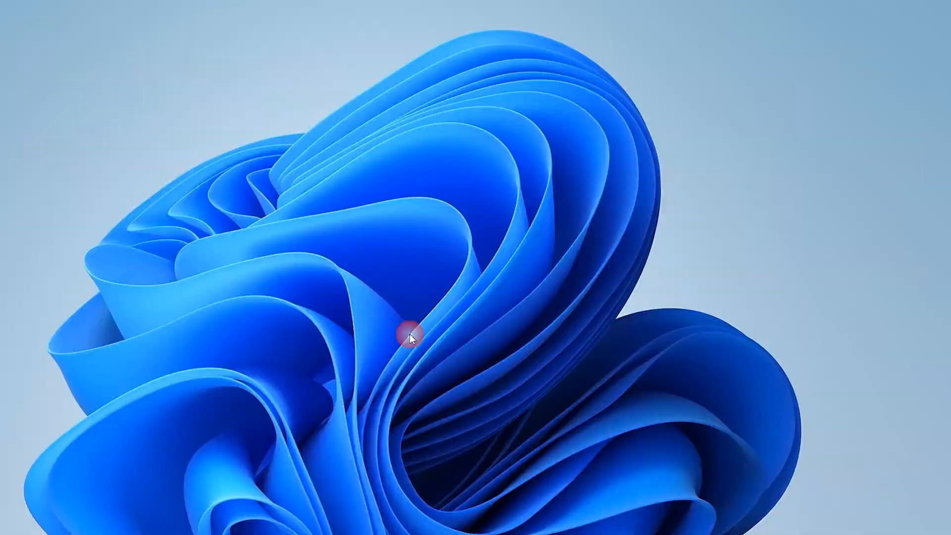
pyautogui.scroll(-5, 345, 274)
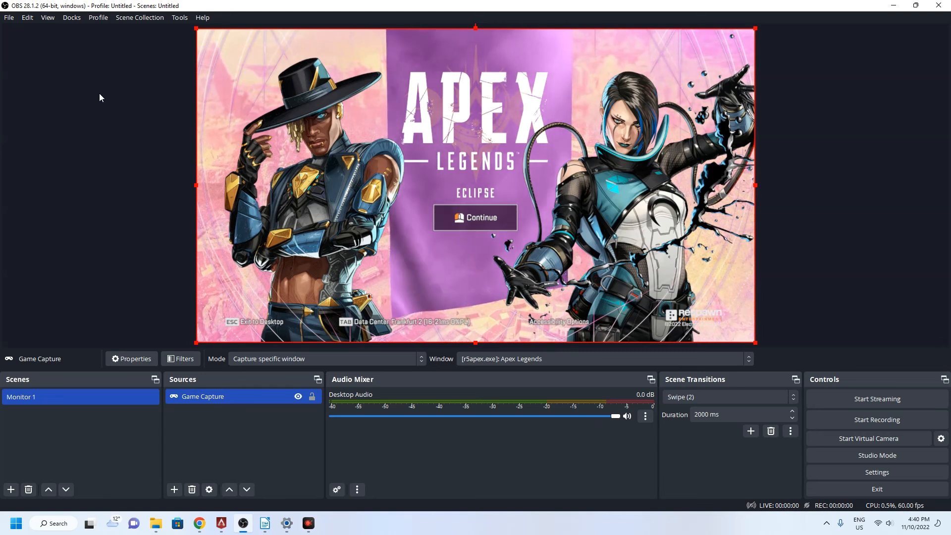
# Step: Assign Ctrl+G as the Game Capture hotkey for capturing the foreground window, apply it, and return to the Stop Recording hotkey
pyautogui.click(10, 19)
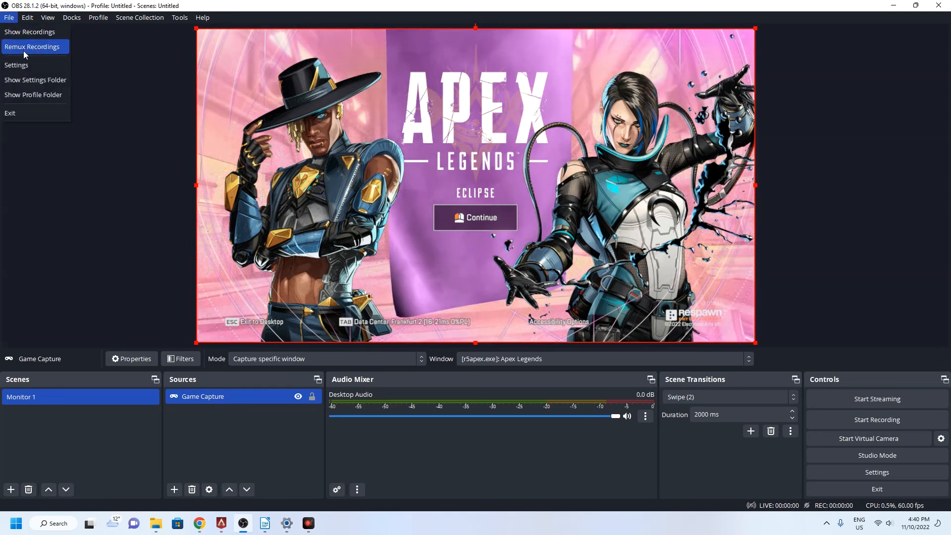
pyautogui.click(37, 66)
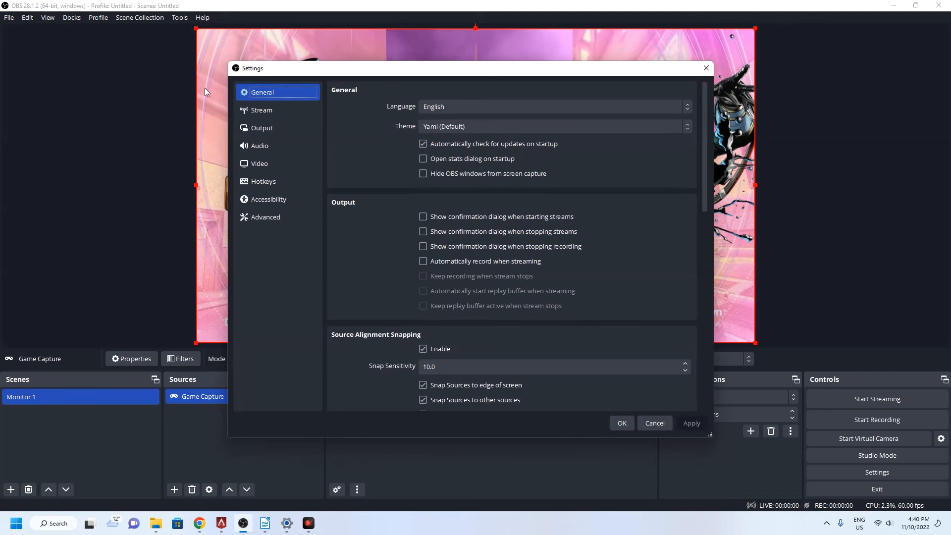
pyautogui.click(294, 183)
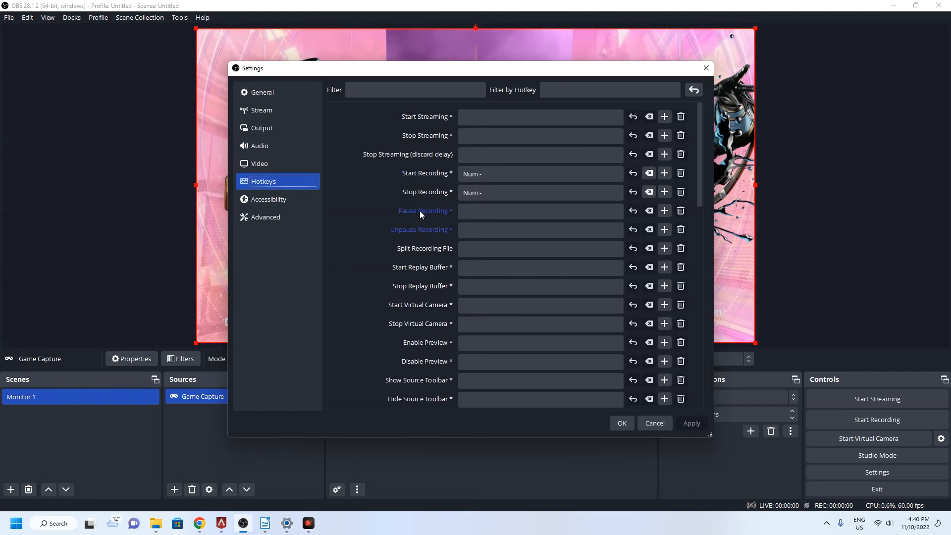
pyautogui.moveTo(700, 115); pyautogui.dragTo(698, 321)
pyautogui.click(486, 182)
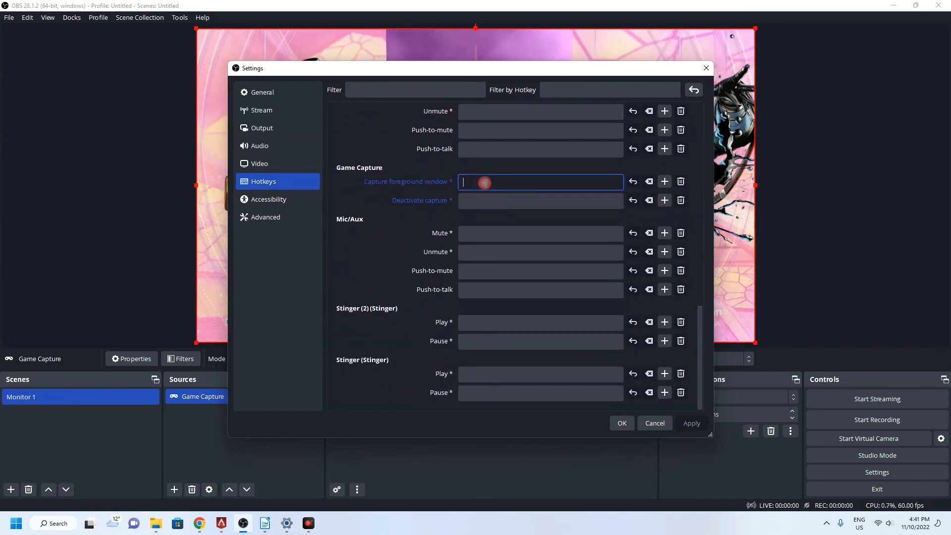
pyautogui.hotkey('ctrl', 'g')
pyautogui.click(692, 423)
pyautogui.moveTo(702, 388); pyautogui.dragTo(702, 155)
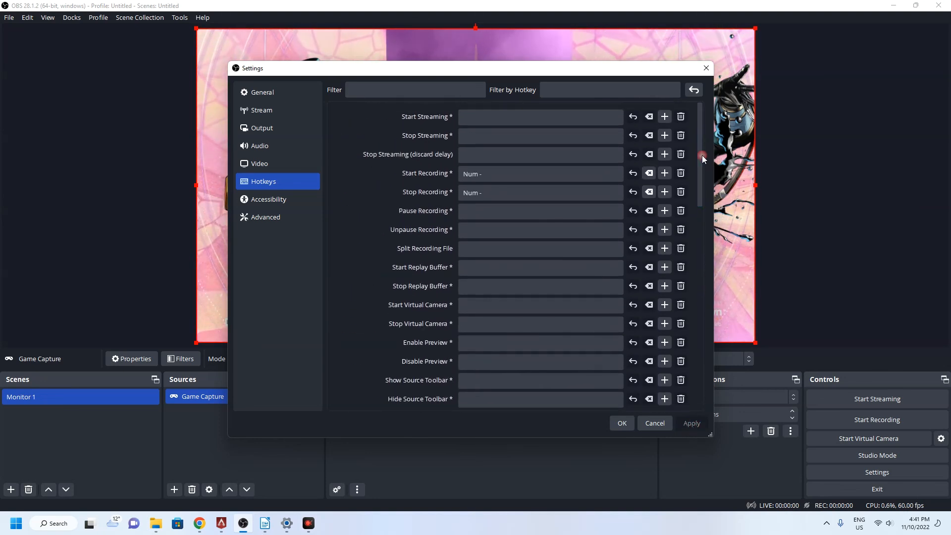
pyautogui.click(498, 196)
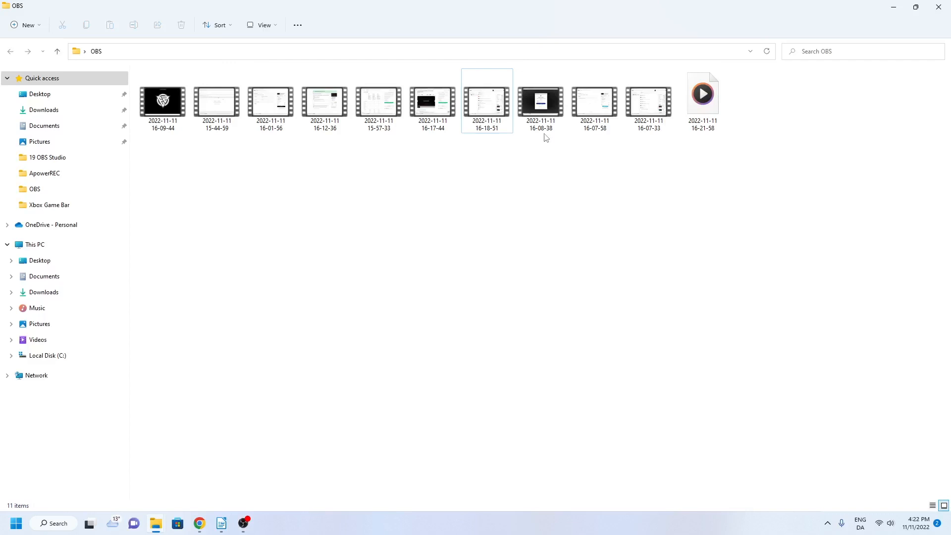
# Step: Sort the recordings in the OBS folder by name
pyautogui.rightClick(329, 162)
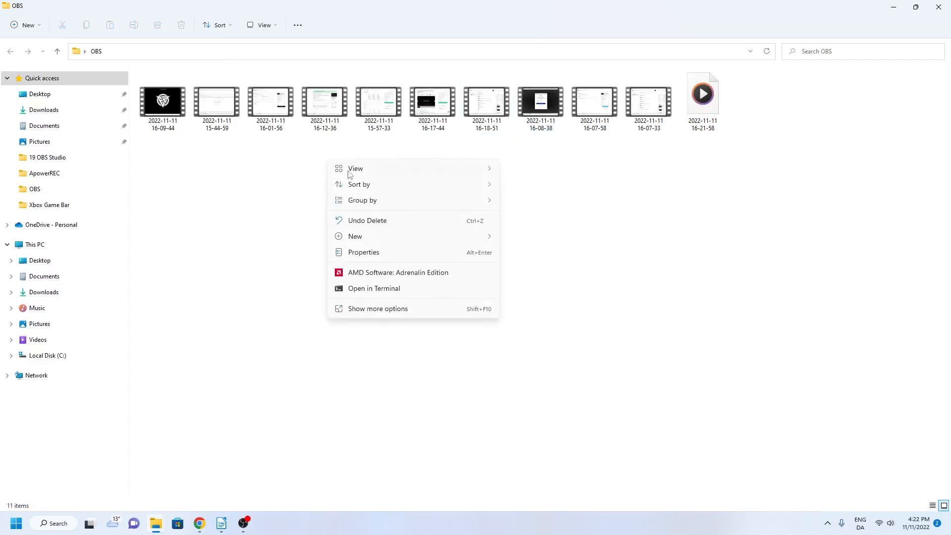
pyautogui.moveTo(429, 191)
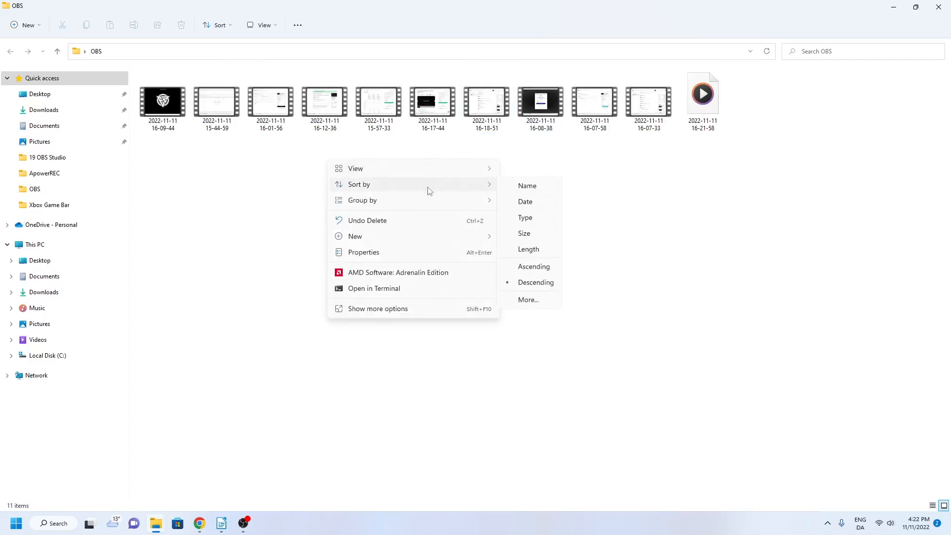
pyautogui.click(542, 194)
# Step: Rename the first five recordings in the OBS folder as 1, 2, 3, 4 and 5
pyautogui.click(160, 121)
pyautogui.click(215, 128)
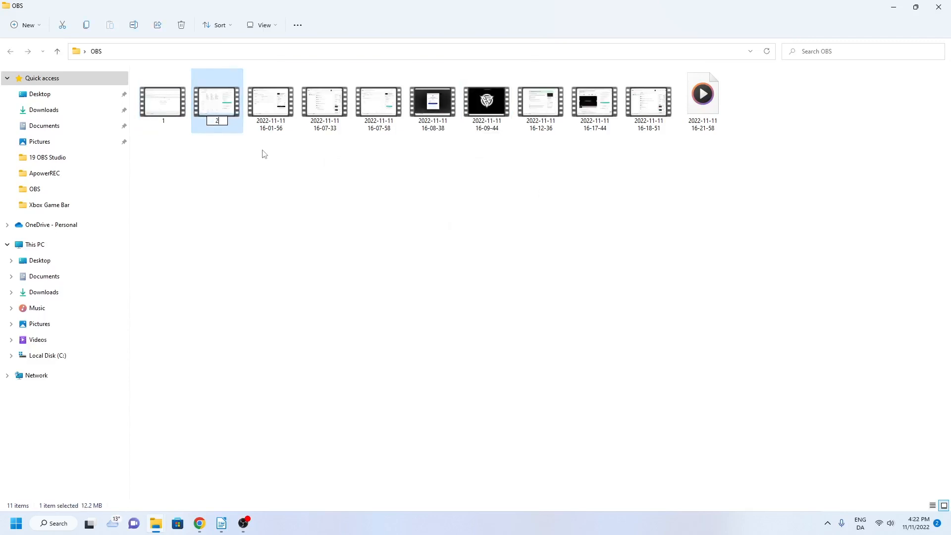
pyautogui.click(276, 128)
pyautogui.click(326, 127)
pyautogui.click(326, 128)
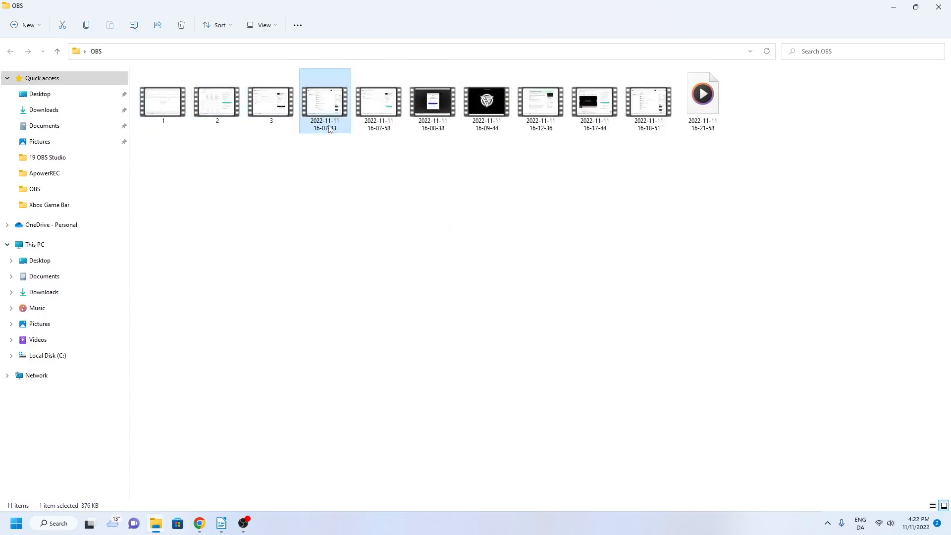
pyautogui.write('4')
pyautogui.click(379, 127)
pyautogui.write('5')
# Step: Rename the next five recordings in the OBS folder with the numbers 6 through 10
pyautogui.click(435, 128)
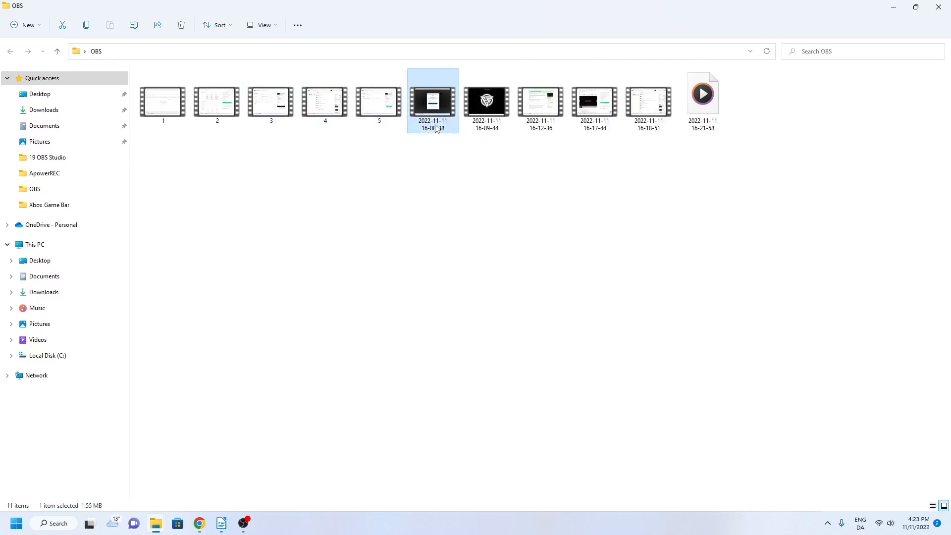
pyautogui.write('6')
pyautogui.click(487, 128)
pyautogui.click(487, 128)
pyautogui.write('7')
pyautogui.click(542, 129)
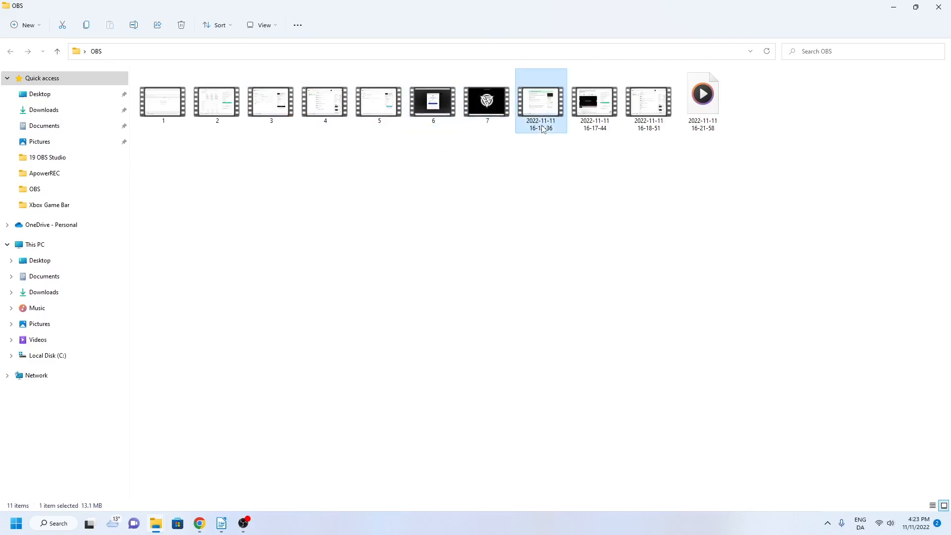
pyautogui.click(598, 129)
pyautogui.write('9')
pyautogui.click(643, 131)
pyautogui.click(643, 131)
pyautogui.write('10')
pyautogui.click(626, 180)
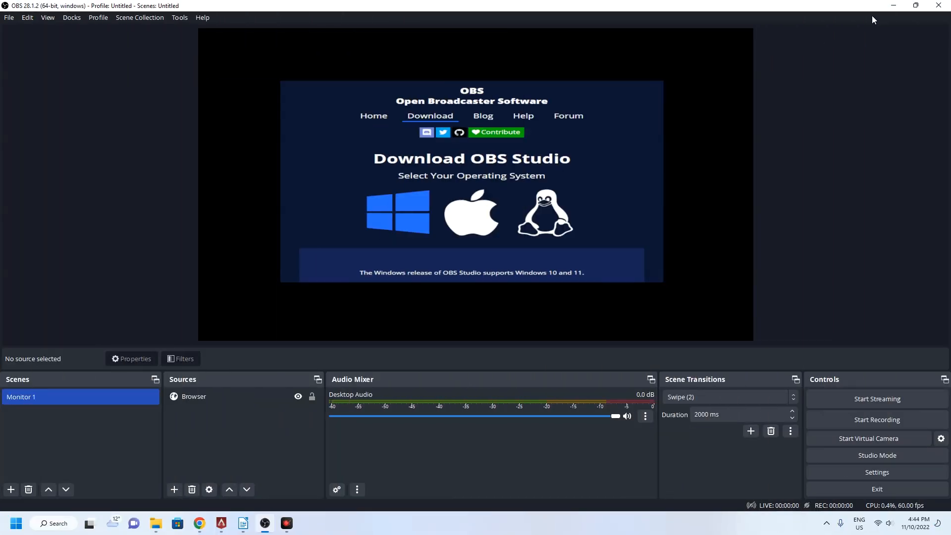
# Step: Minimize the OBS Studio window to show the desktop
pyautogui.click(891, 5)
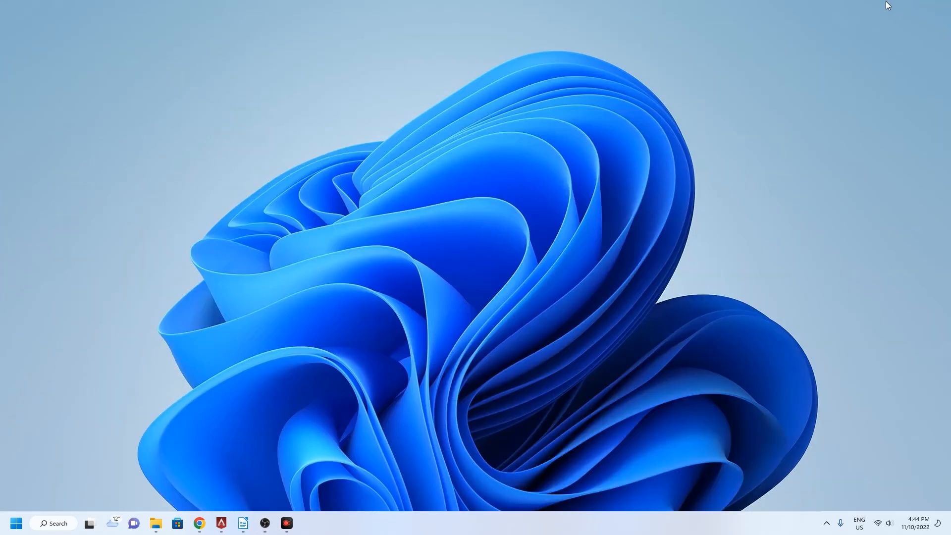